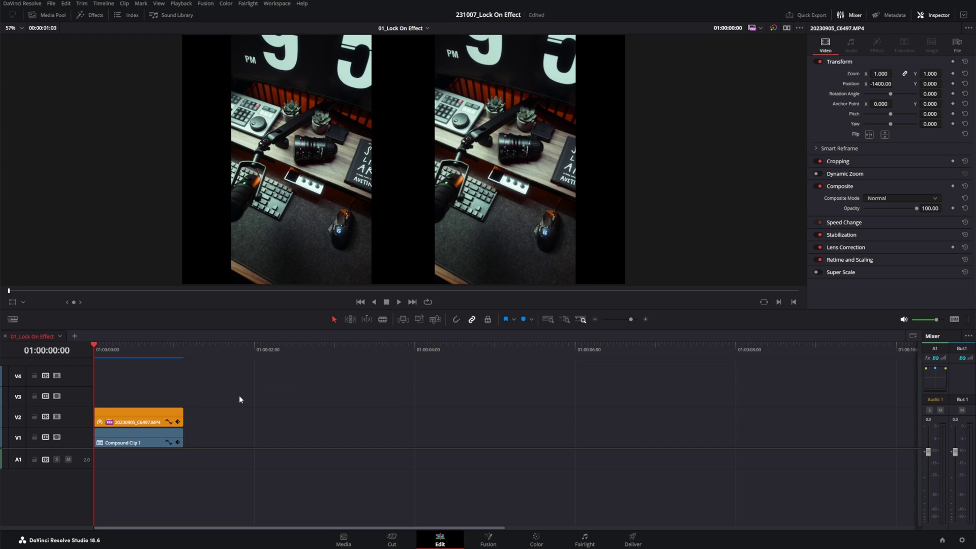
Step: Preview the clip by scrubbing and playing, then select 20230905_C6497.MP4 on V2
mouse_move(95, 350)
mouse_down()
mouse_move(147, 344)
mouse_move(94, 347)
mouse_up()
key(space)
key(Home)
click(129, 419)
Step: Create a new timeline named 02_Tutorial with Use Project Settings unticked
key(ctrl+n)
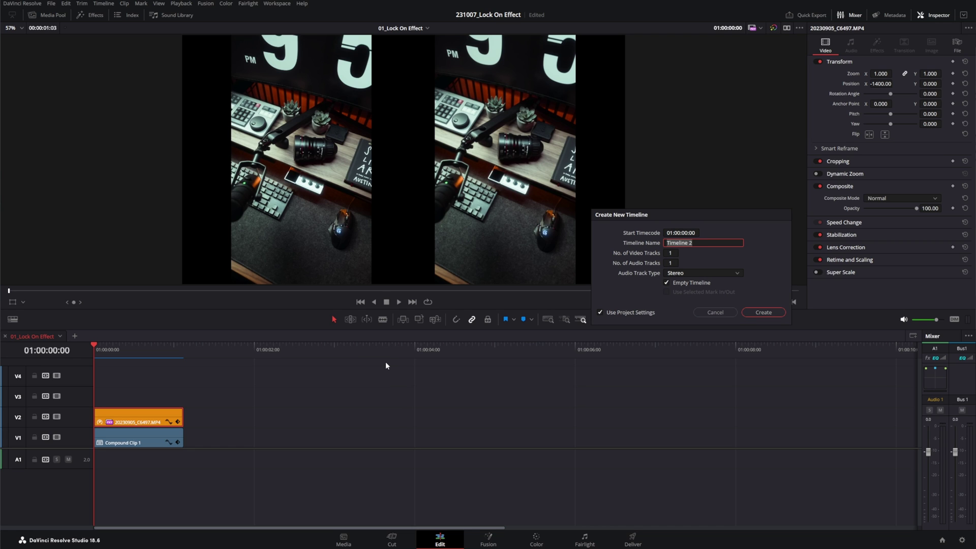
text(02_Tutorial)
click(641, 311)
click(661, 233)
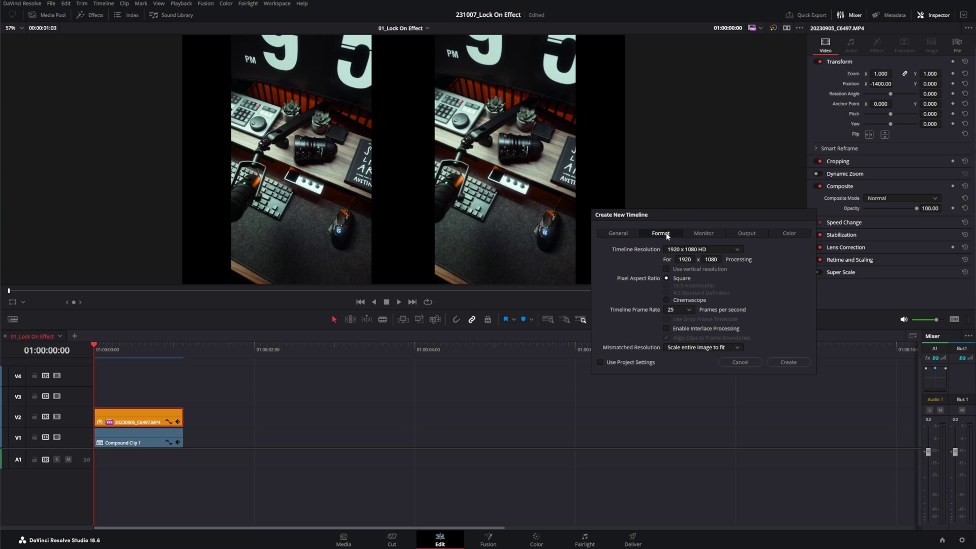
click(788, 362)
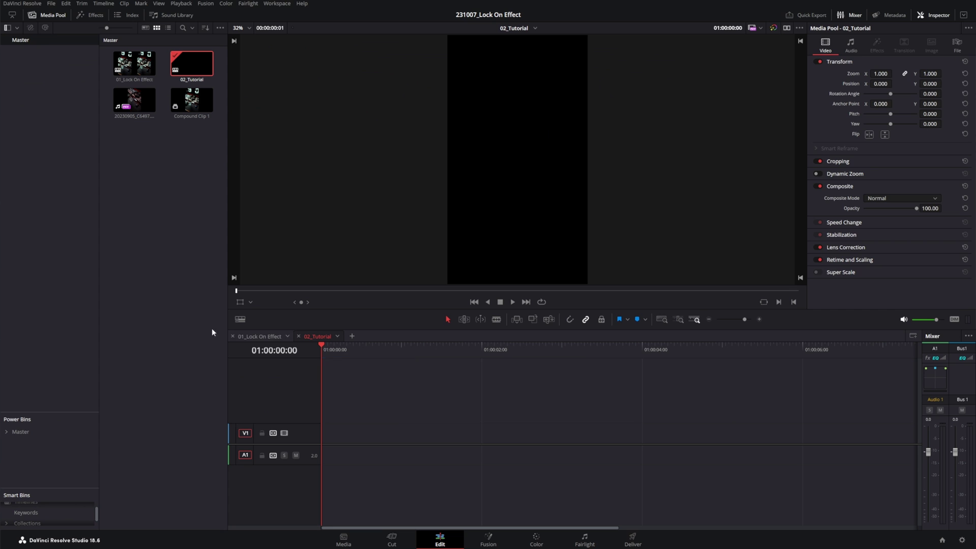
Step: Paste the clip onto V1 of 02_Tutorial and reset its Position X to 0
click(356, 438)
key(ctrl+v)
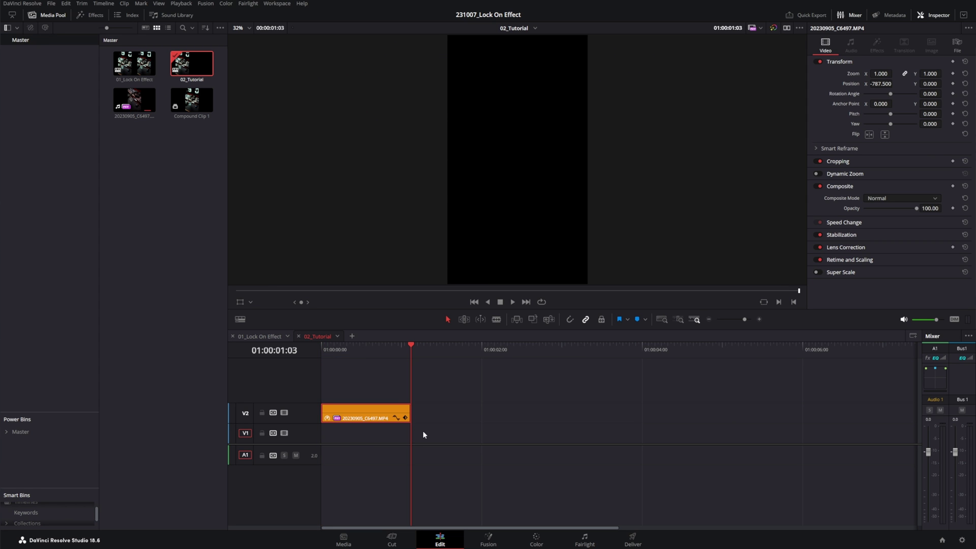
click(368, 353)
key(Home)
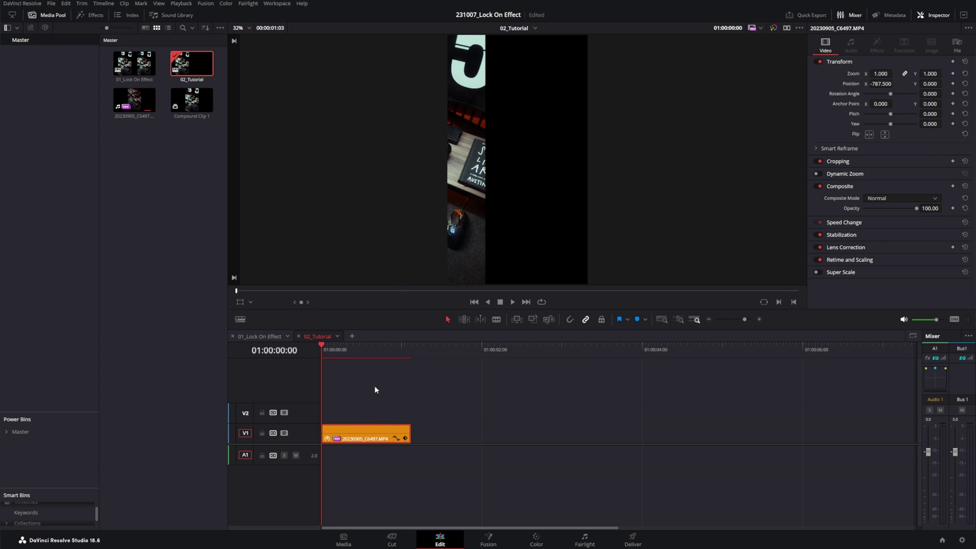
click(965, 61)
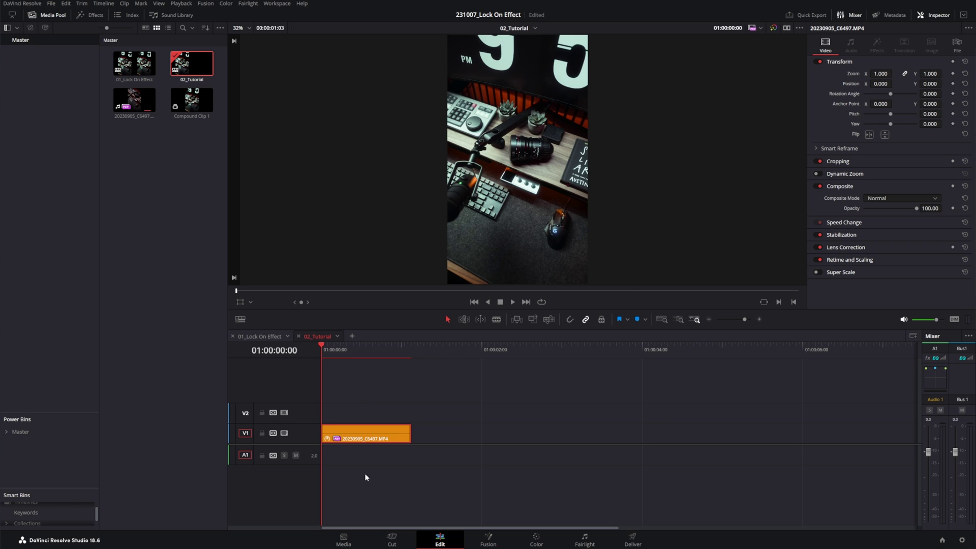
Step: Review the clip's retime speed segments and speed curve, then play the timeline back
key(ctrl+r)
key(ctrl+equal)
key(ctrl+equal)
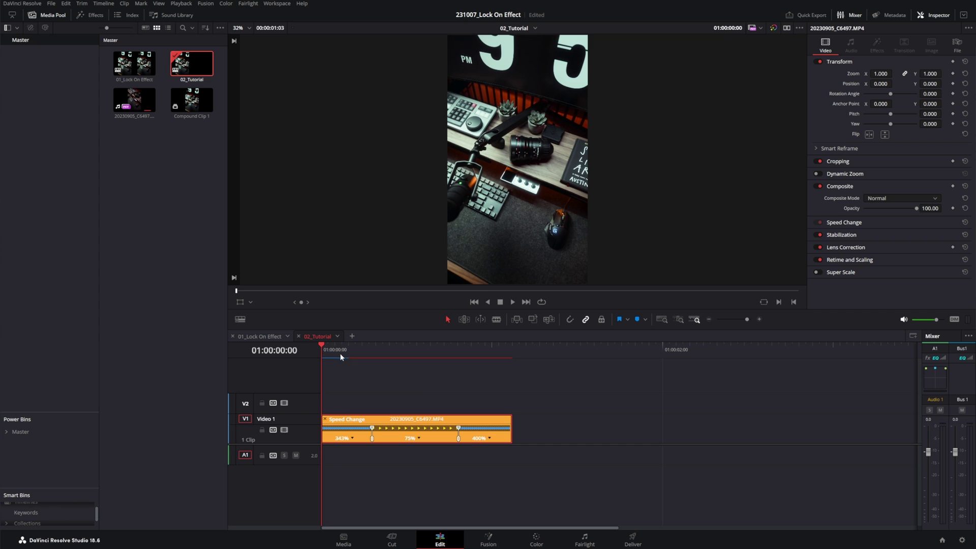
click(403, 349)
key(shift+c)
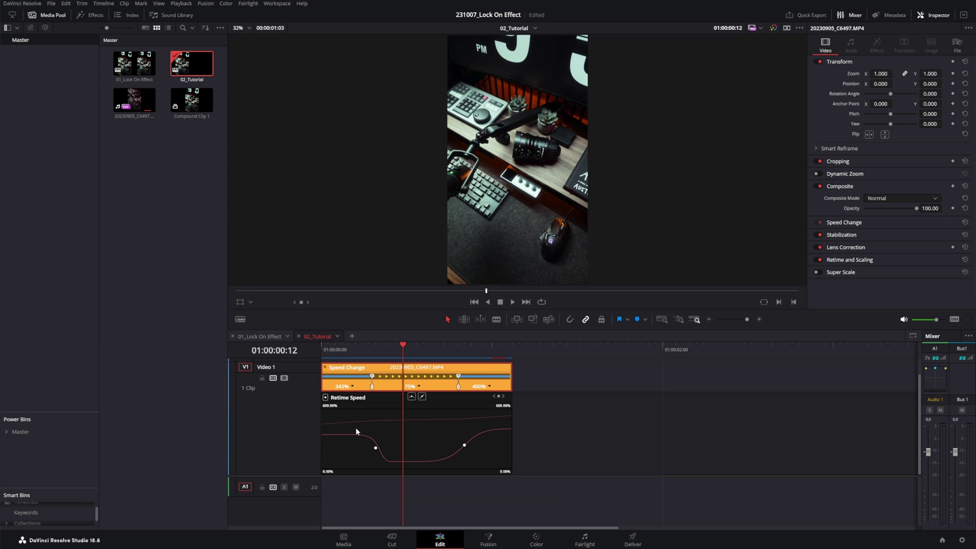
key(shift+c)
key(space)
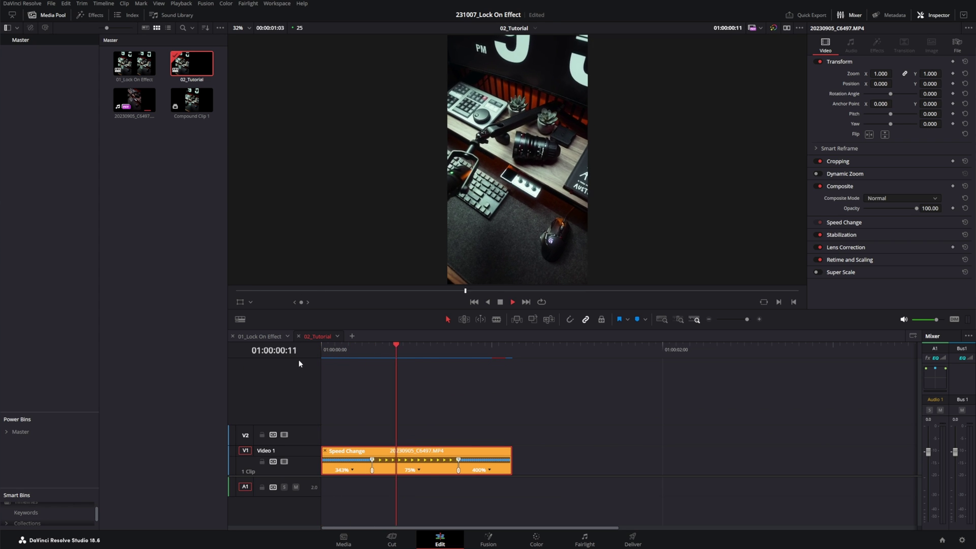
key(Home)
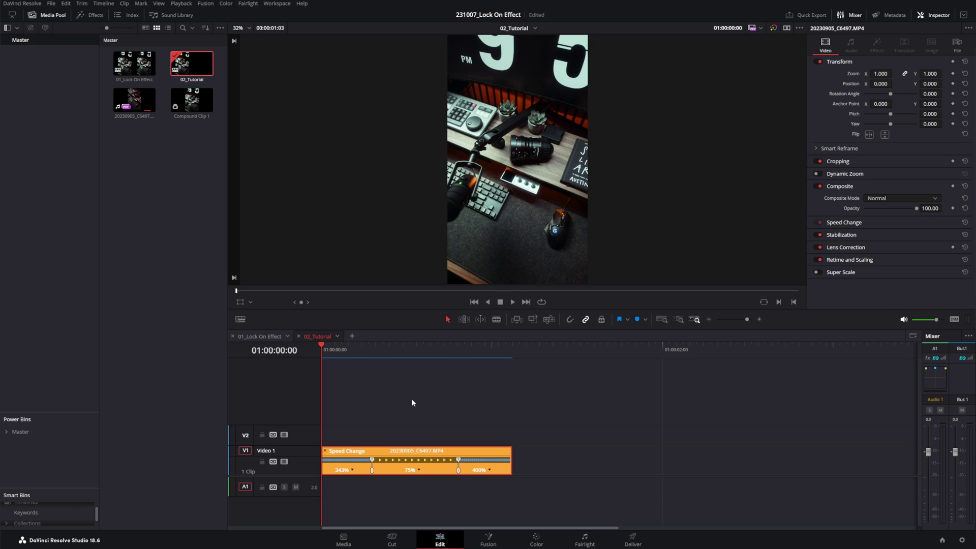
click(432, 382)
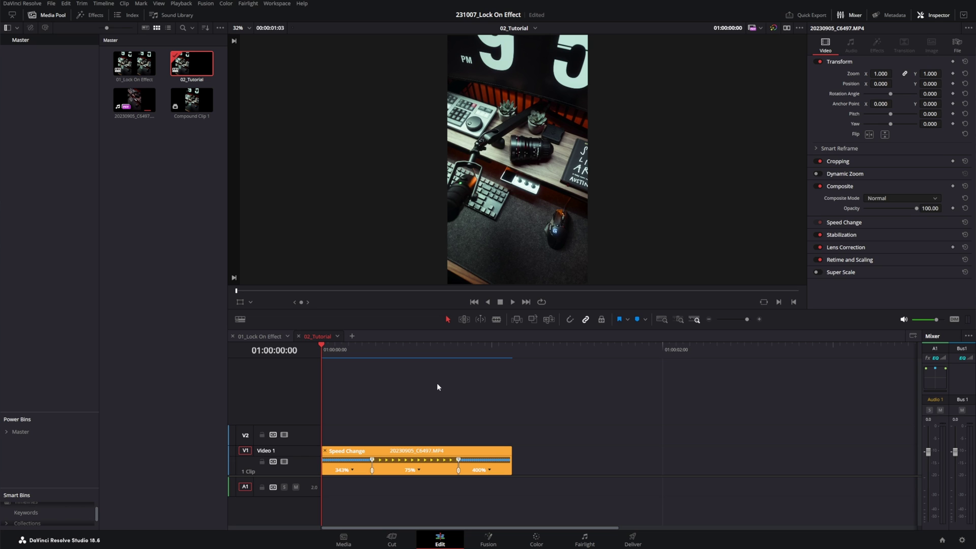
Step: Search Effects for 'adjustm', drop an Adjustment Clip on V2, and trim it to the footage's length
click(50, 482)
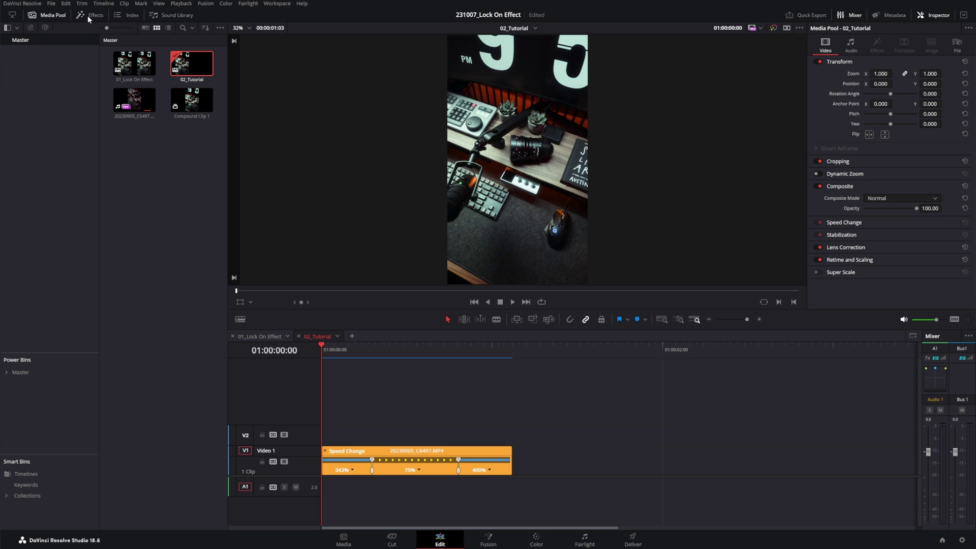
click(87, 15)
click(205, 282)
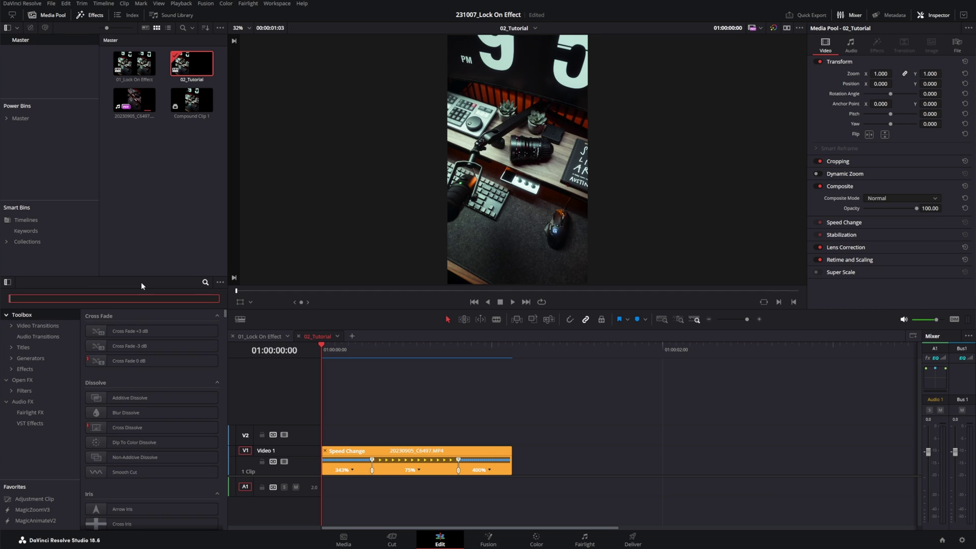
text(adjustm)
drag(128, 331, 449, 439)
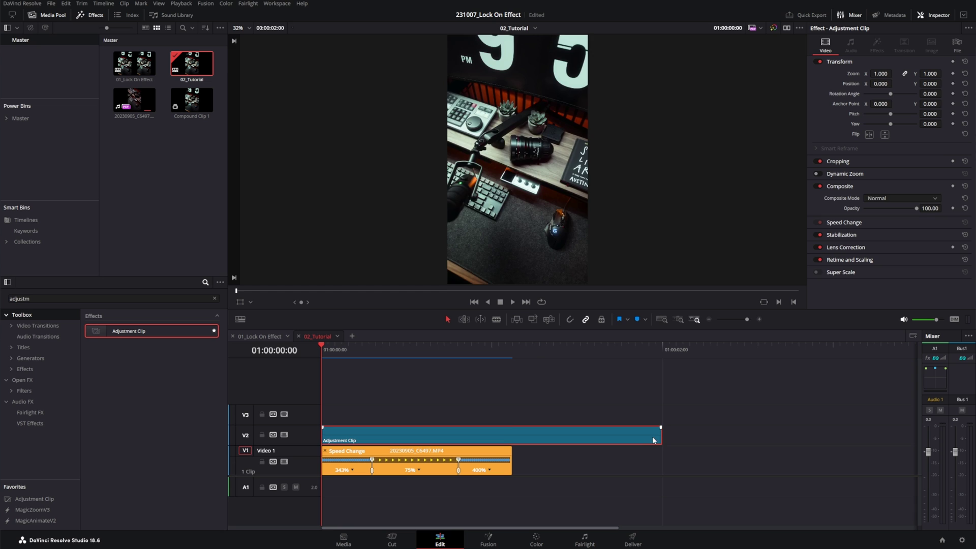
drag(654, 440, 512, 440)
Step: Select the Adjustment Clip and play and scrub the timeline to preview it
click(353, 384)
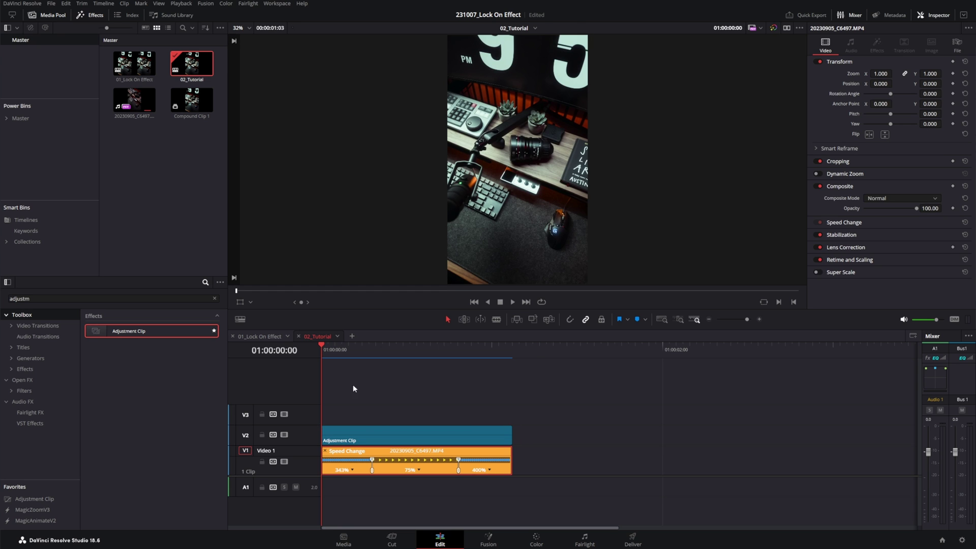
click(377, 438)
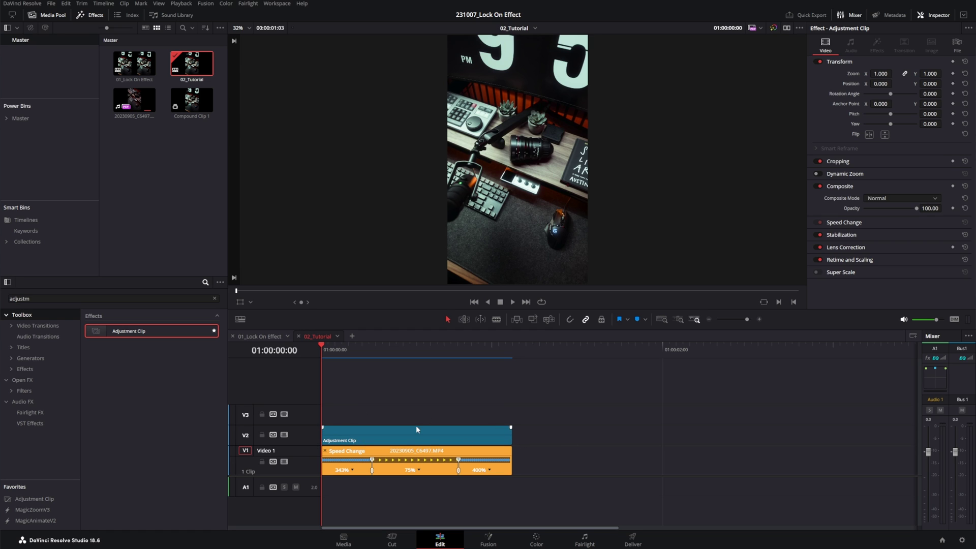
click(429, 434)
key(space)
click(572, 404)
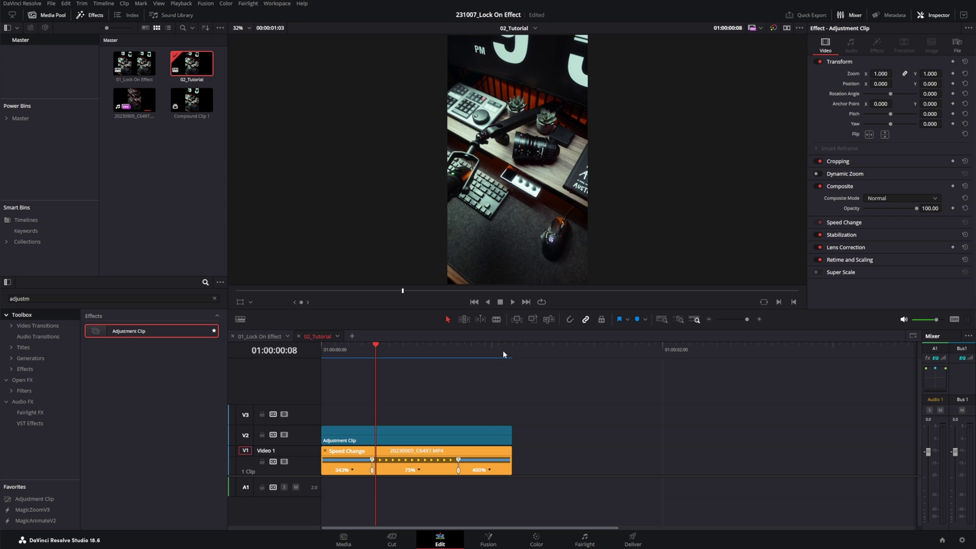
drag(502, 349, 437, 350)
Step: In the adjustment clip's Fusion graph, insert a Planar Tracker after MediaIn1 via a 'planar' tool search
click(487, 540)
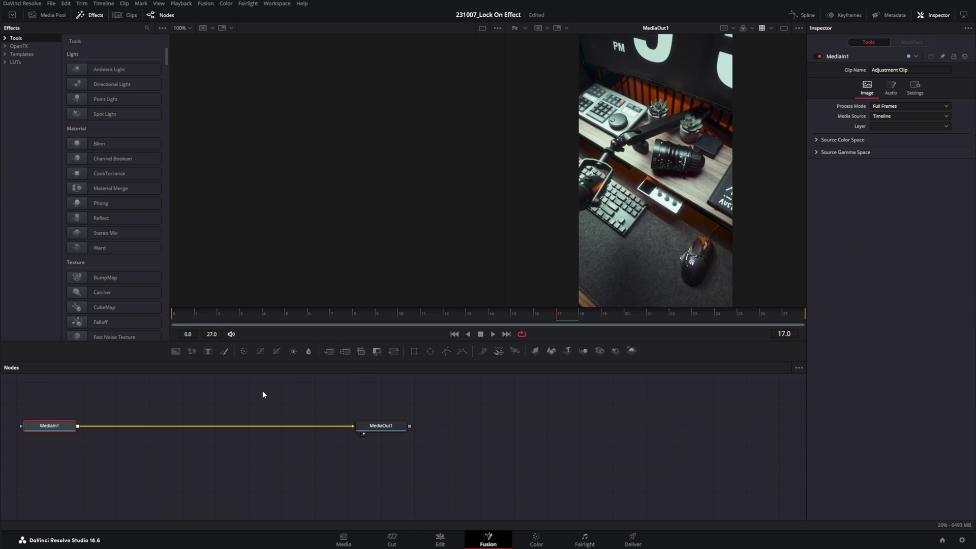
drag(187, 460, 292, 477)
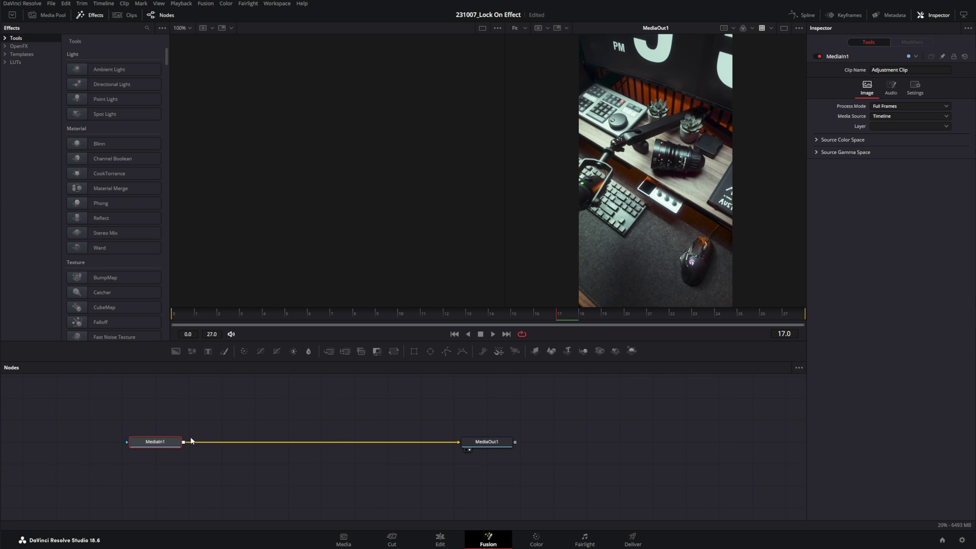
click(274, 405)
click(159, 438)
key(shift+space)
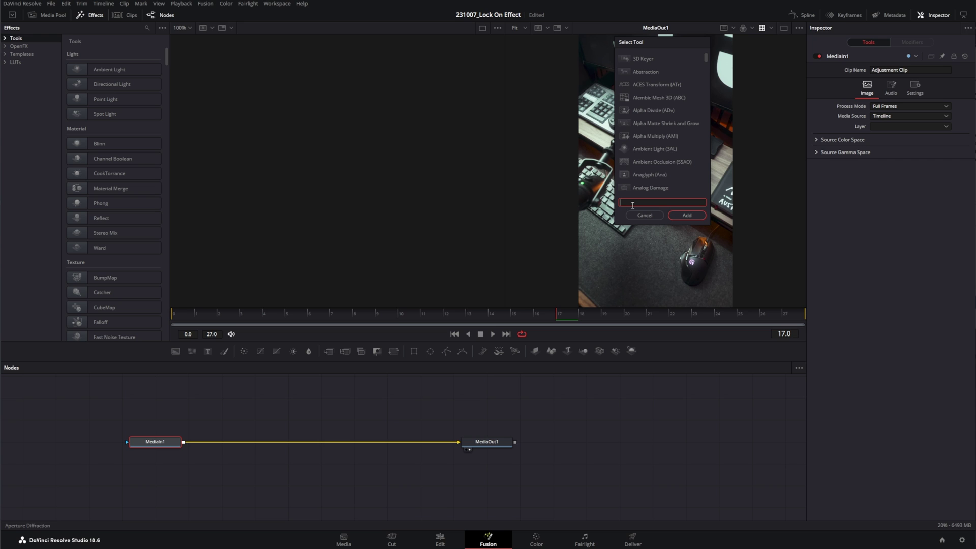
text(planar)
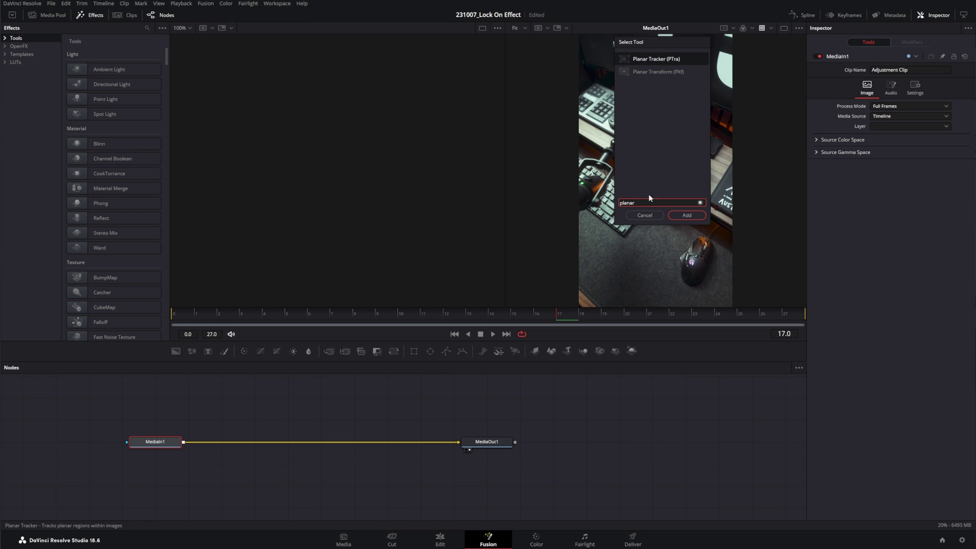
click(691, 217)
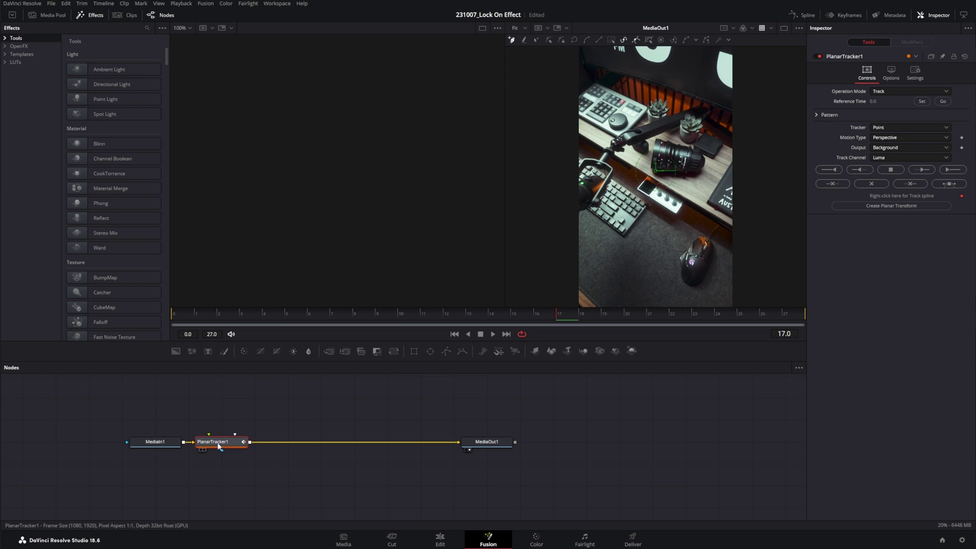
Step: Scrub to frame 13 and zoom the Fusion viewer in to 100%
drag(179, 313, 130, 325)
click(466, 315)
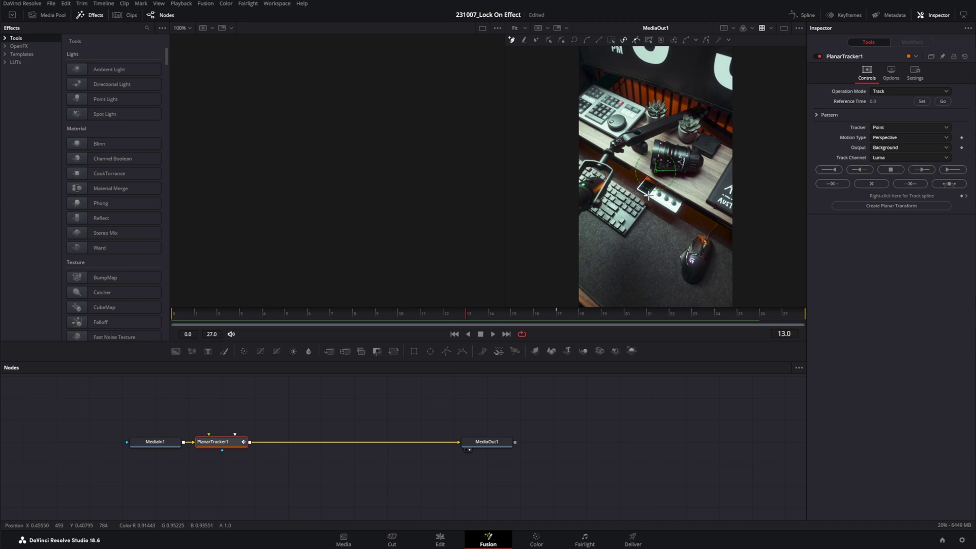
scroll(649, 185, up, 5)
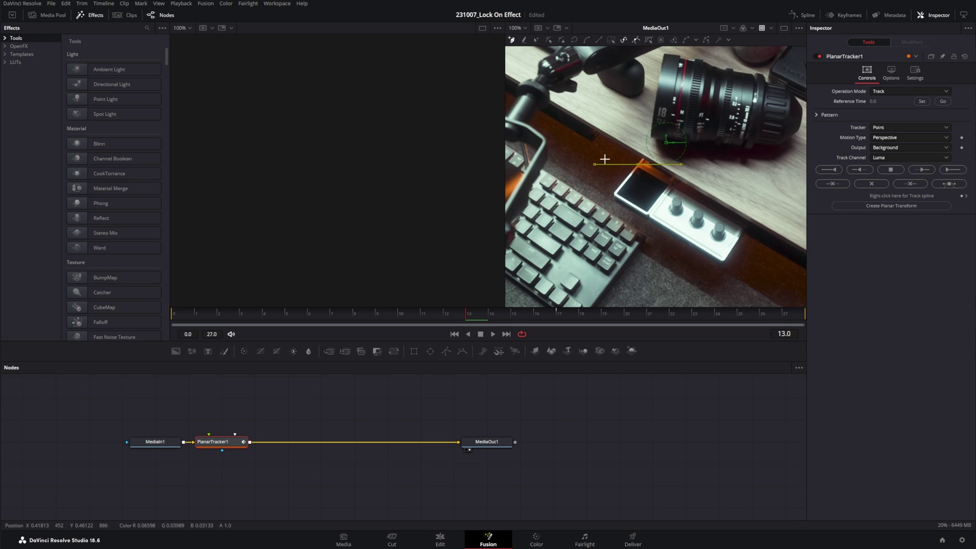
Step: Draw the tracker outline around the pad and make its corners linear with Shift+L
drag(667, 183, 626, 200)
click(649, 214)
click(639, 162)
scroll(673, 186, up, 2)
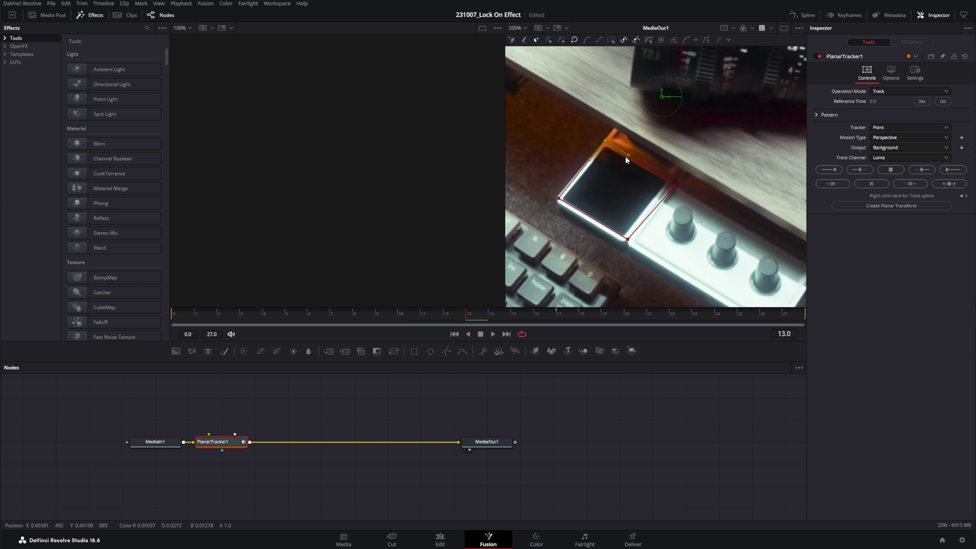
drag(628, 155, 644, 136)
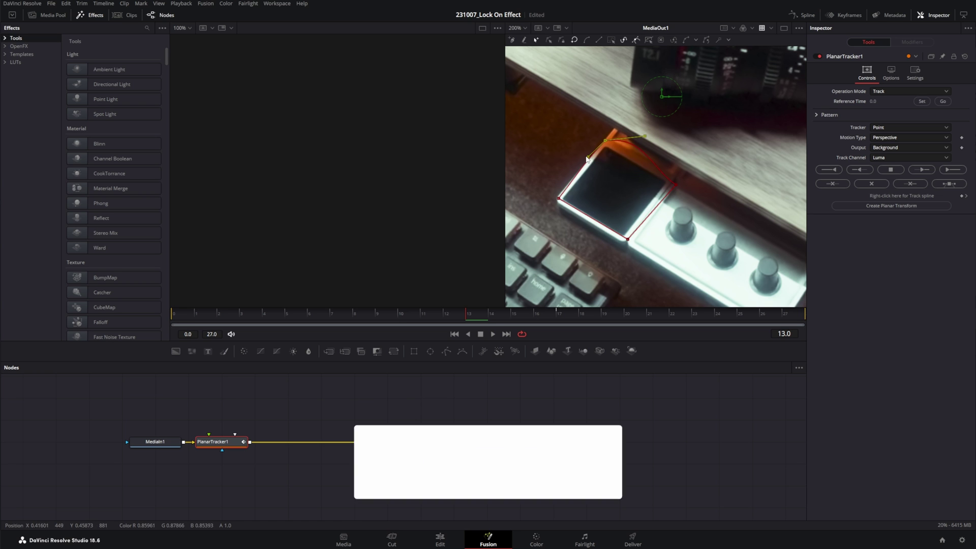
drag(587, 159, 629, 179)
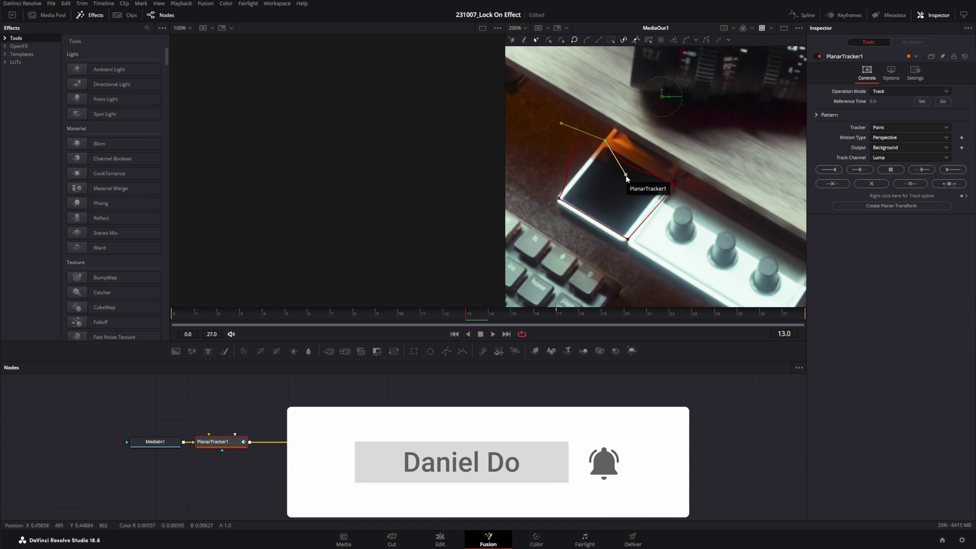
drag(626, 176, 624, 181)
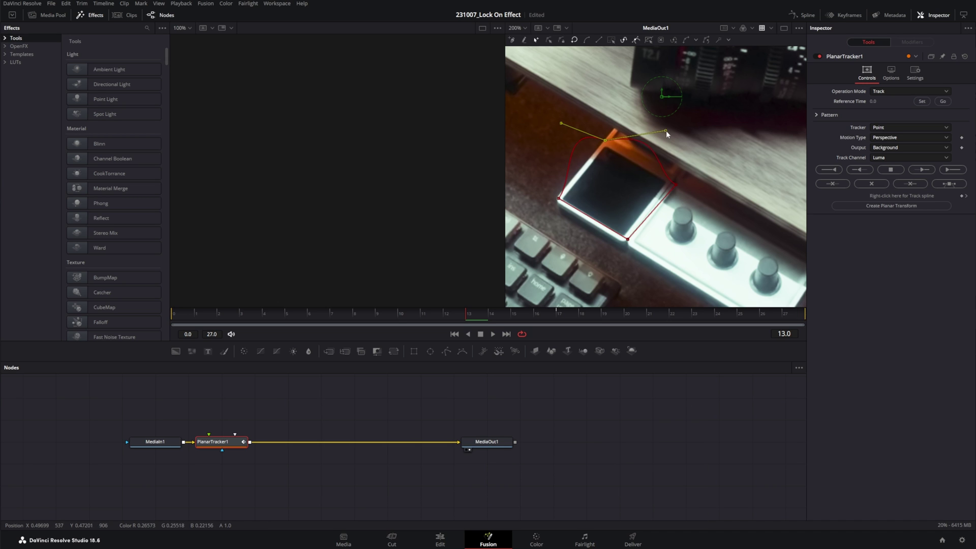
key(shift+l)
Step: Nudge the outline's top, right, bottom and left corners onto the pad's corners
drag(604, 141, 603, 142)
drag(675, 184, 674, 180)
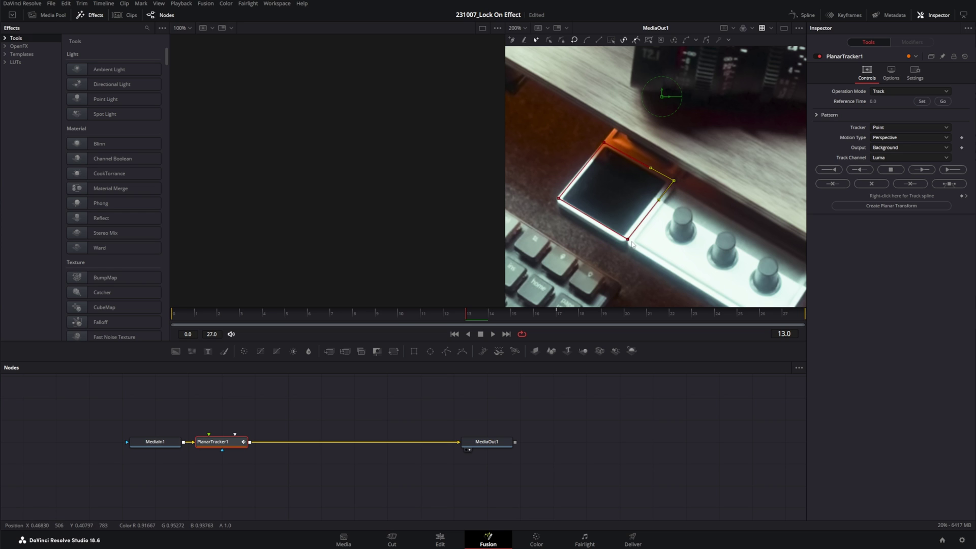
drag(628, 240, 623, 244)
drag(559, 200, 555, 201)
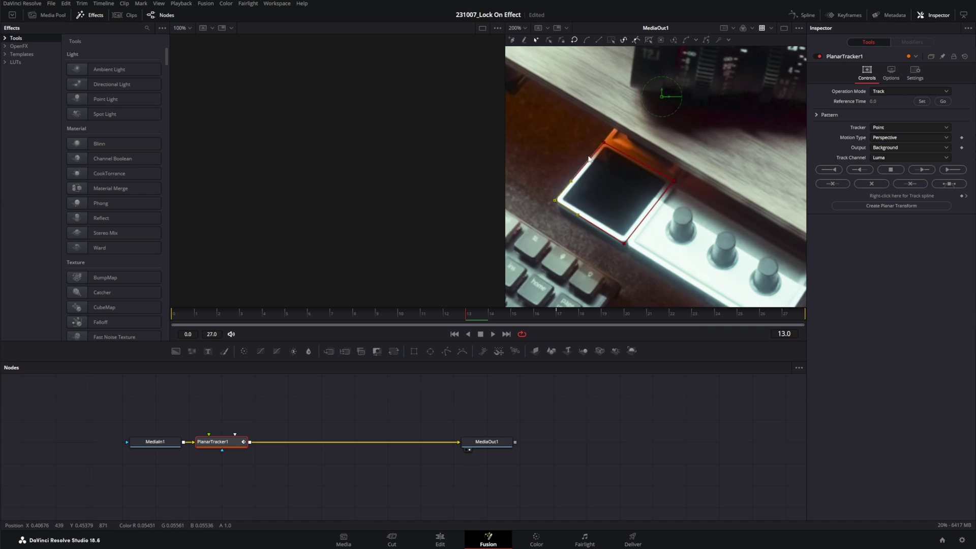
drag(603, 147, 602, 143)
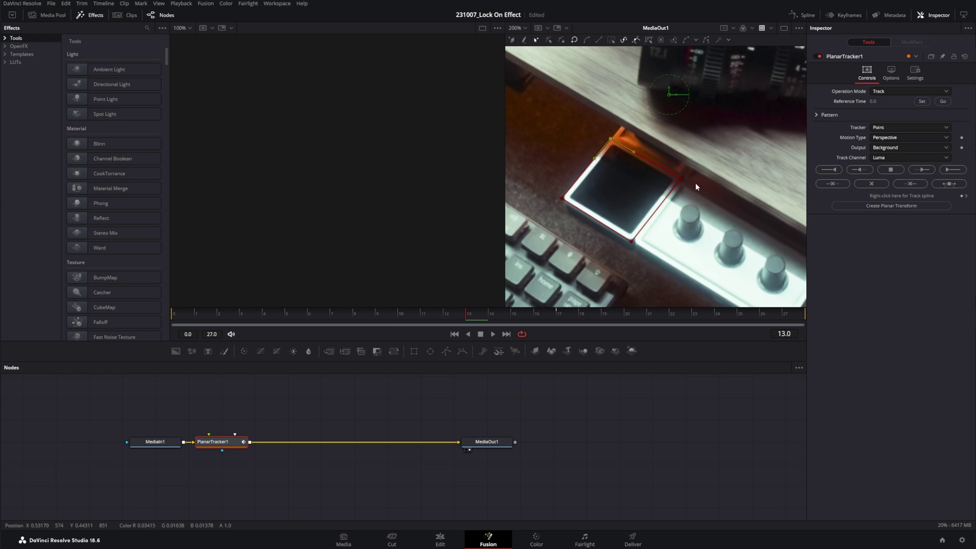
drag(679, 179, 698, 186)
drag(696, 185, 681, 178)
scroll(544, 199, down, 5)
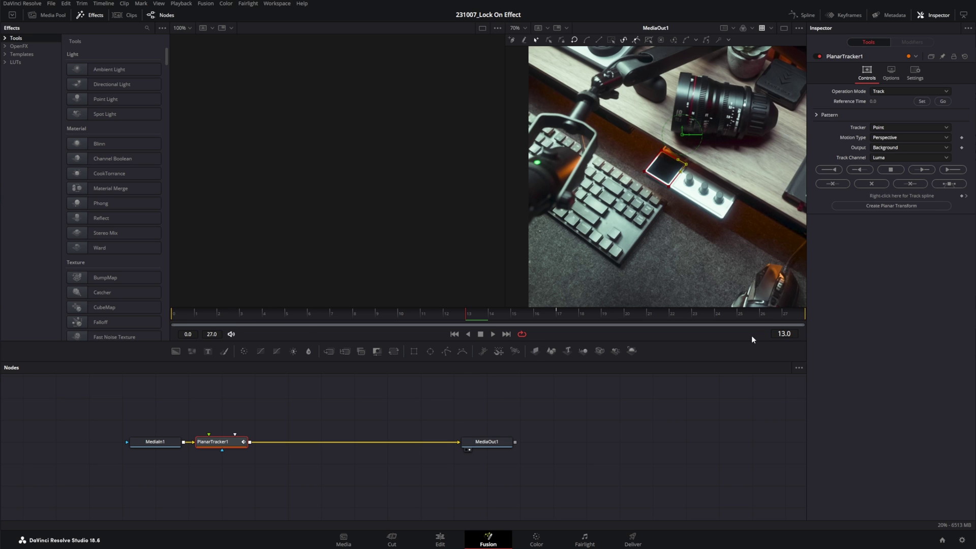
Step: Set PlanarTracker1's Reference Time to frame 13 and its Motion Type to Translation
click(922, 101)
click(922, 137)
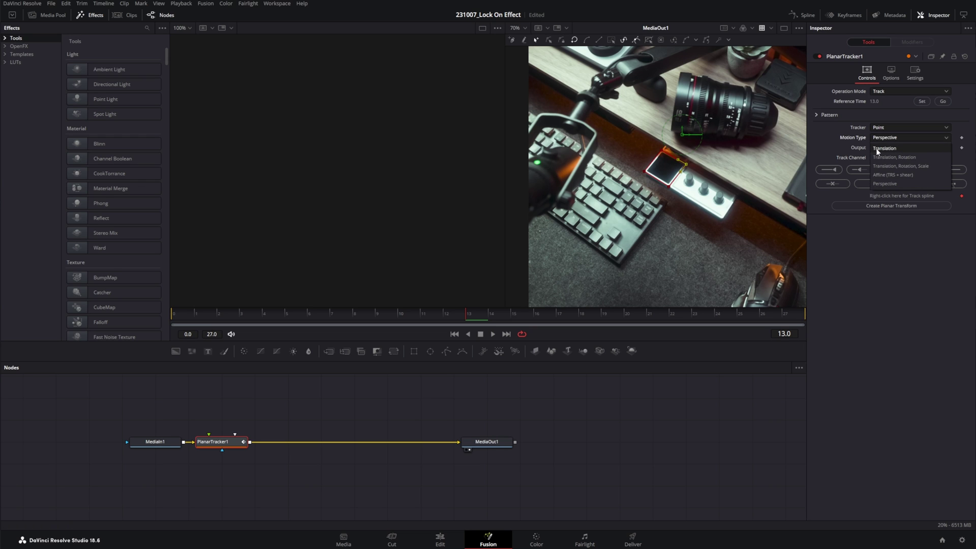
click(906, 148)
click(925, 148)
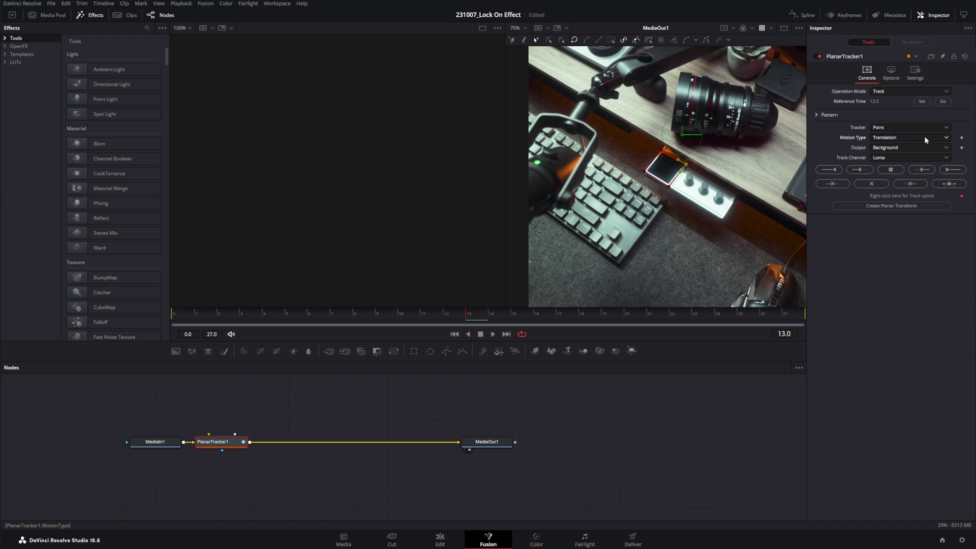
click(923, 136)
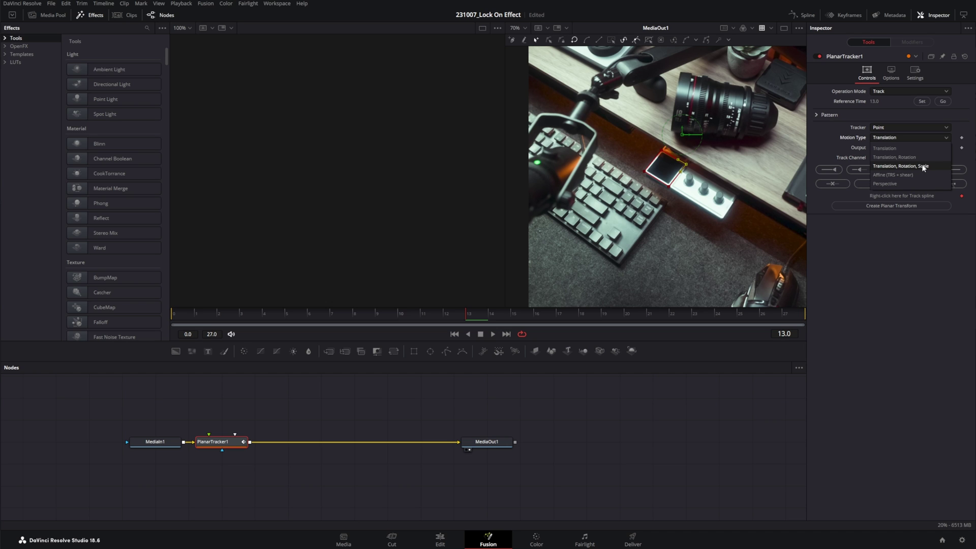
click(914, 147)
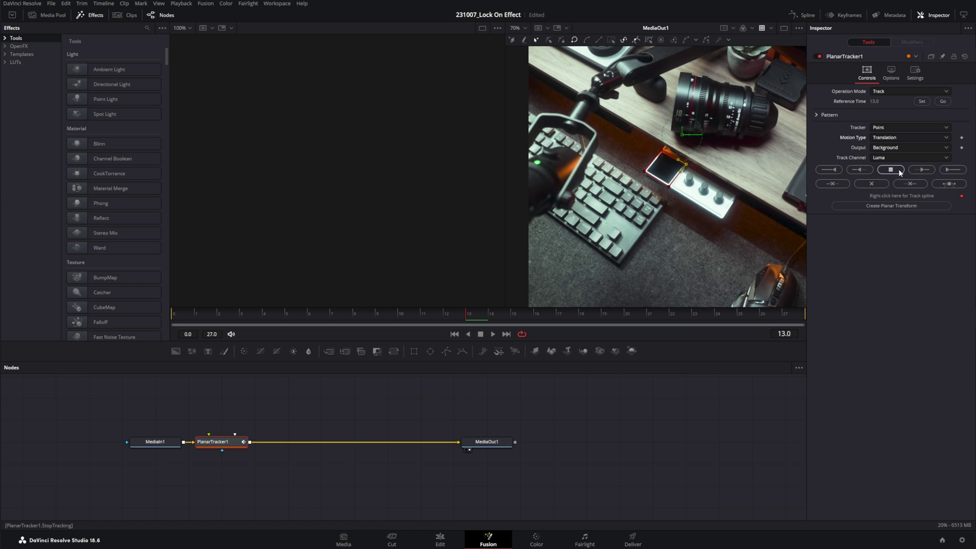
Step: Track forward to the last frame, return to reference frame 13, then track back to frame 0
click(961, 172)
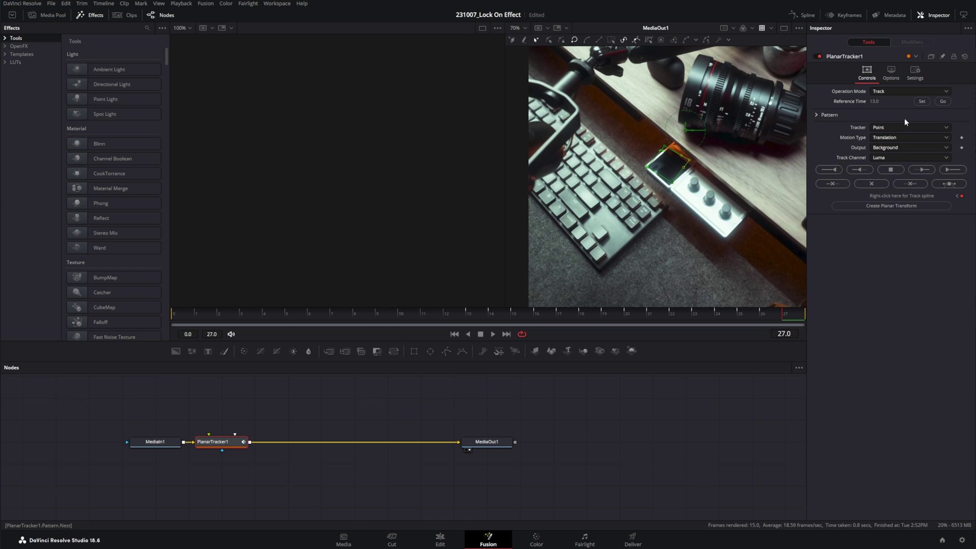
click(944, 102)
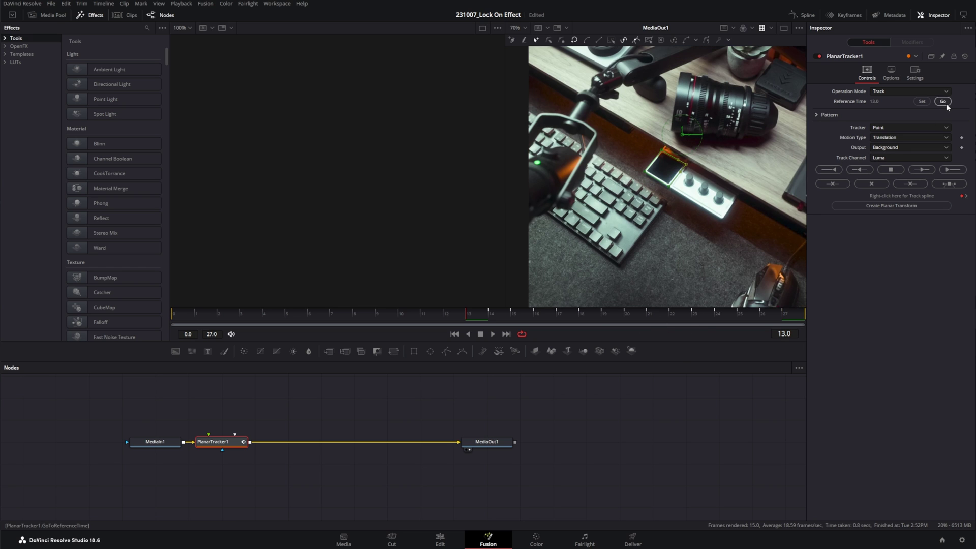
click(820, 174)
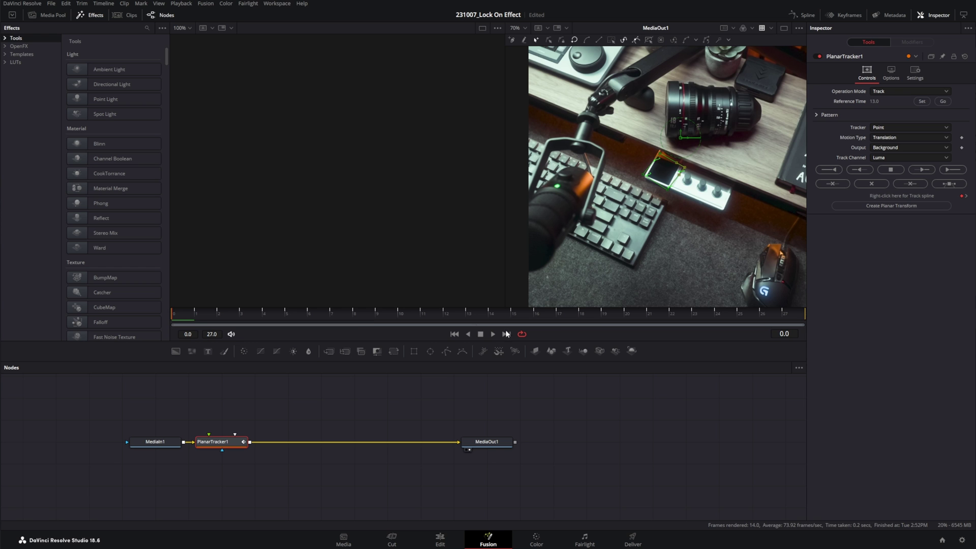
Step: Play back the tracked clip, then set PlanarTracker1's Operation Mode to Stabilize
key(space)
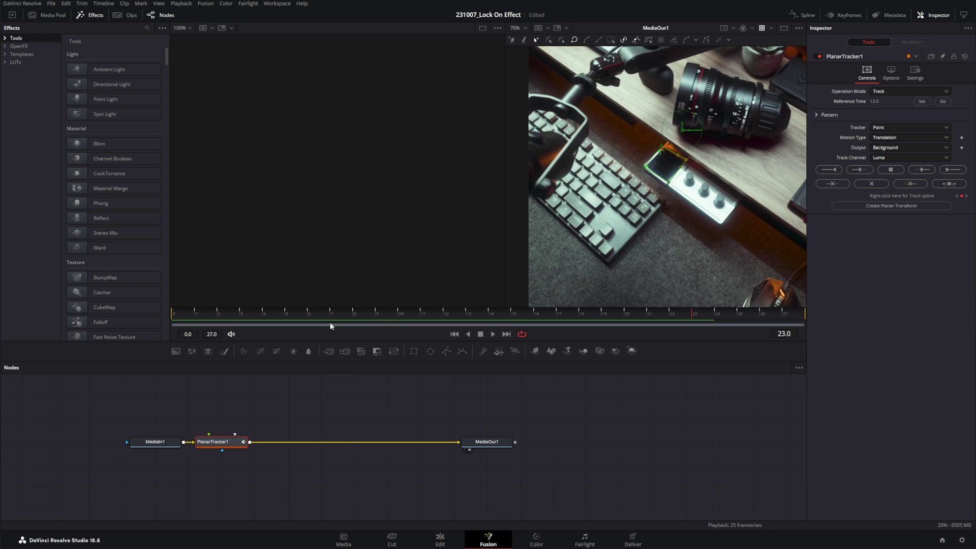
key(space)
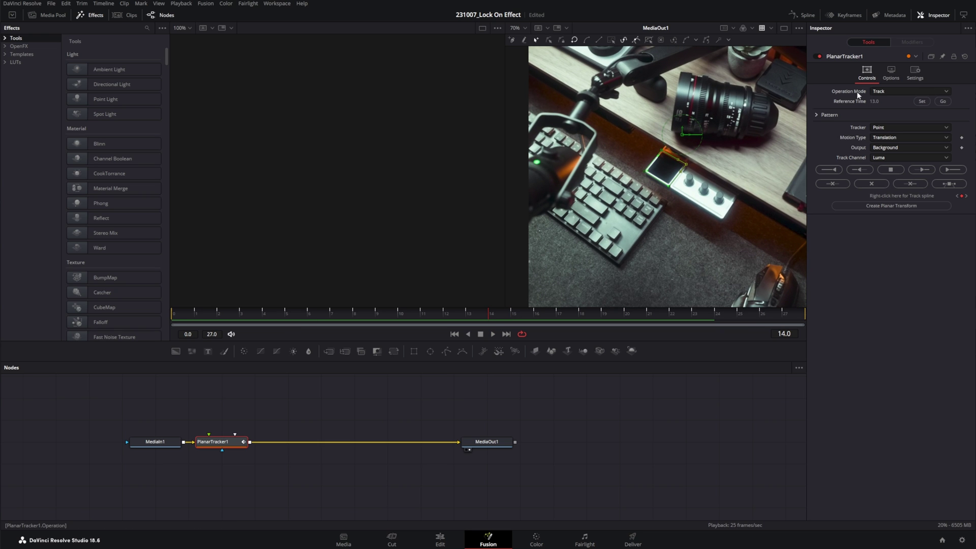
click(946, 92)
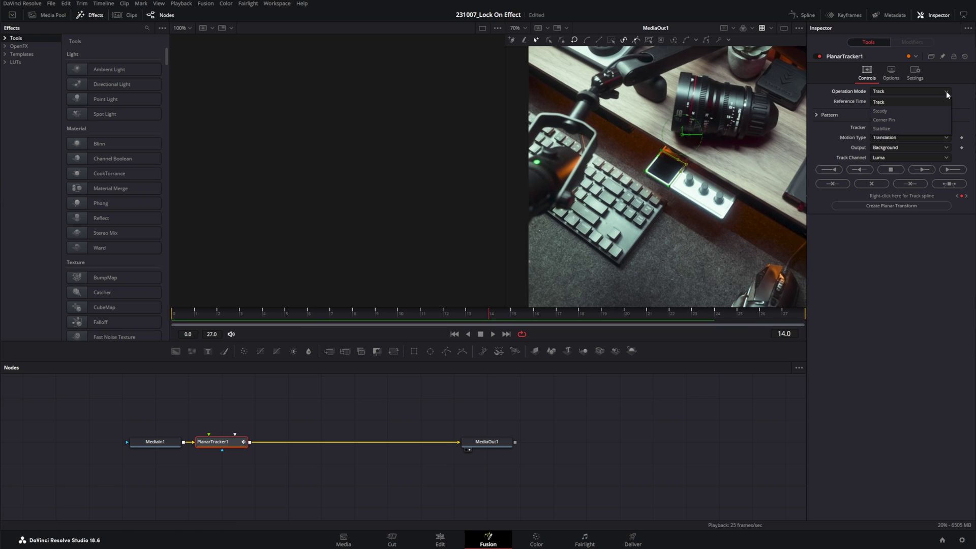
click(920, 129)
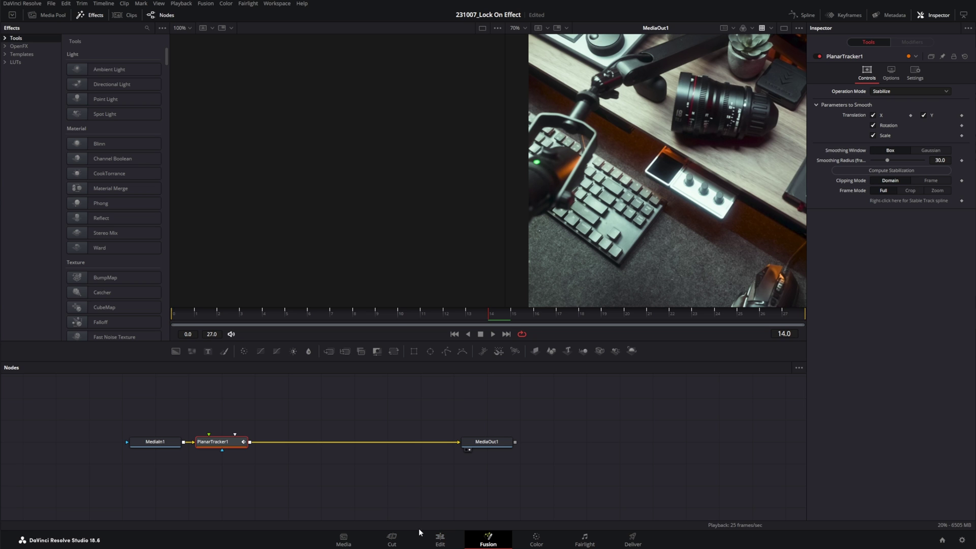
Step: Switch to the Edit page, replay the 02_Tutorial timeline several times, and select the V1 clip
click(432, 543)
key(Home)
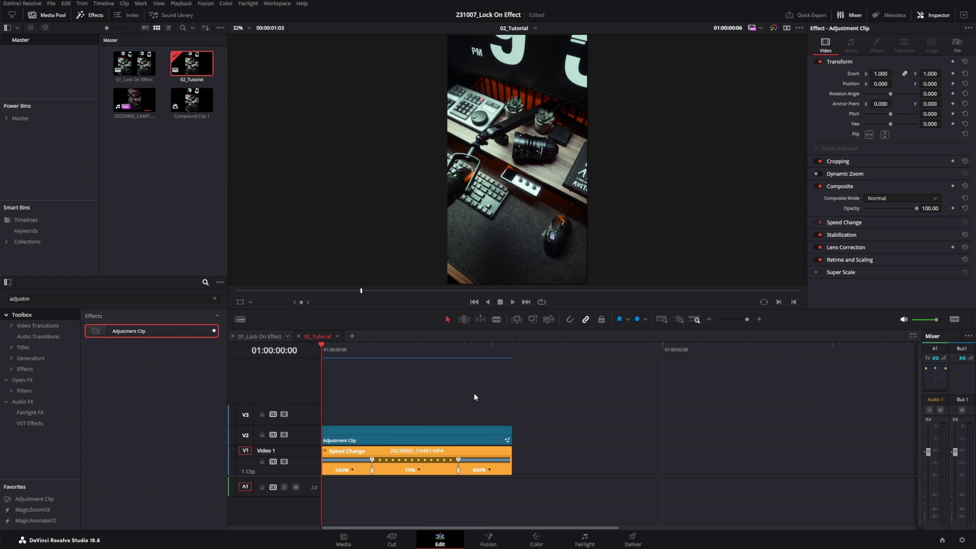
key(space)
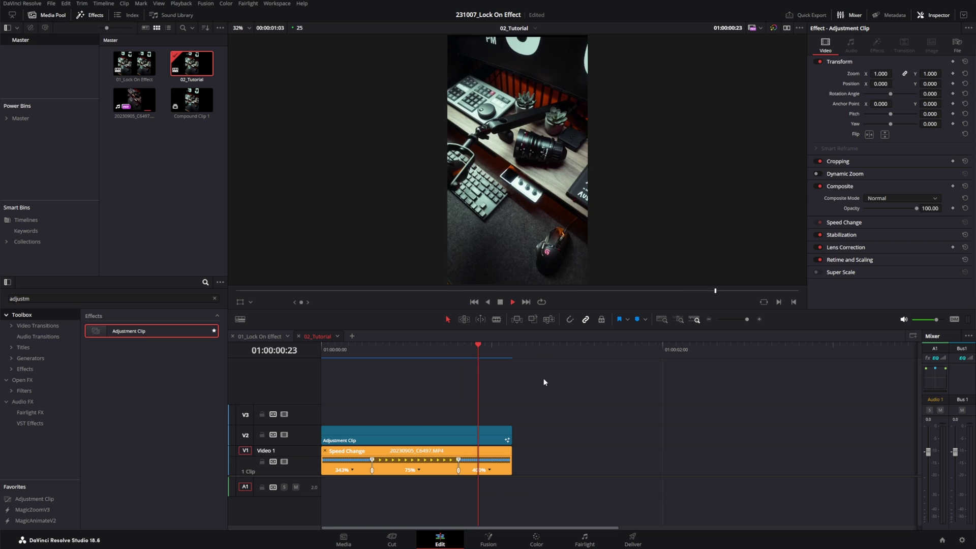
key(Home)
key(space)
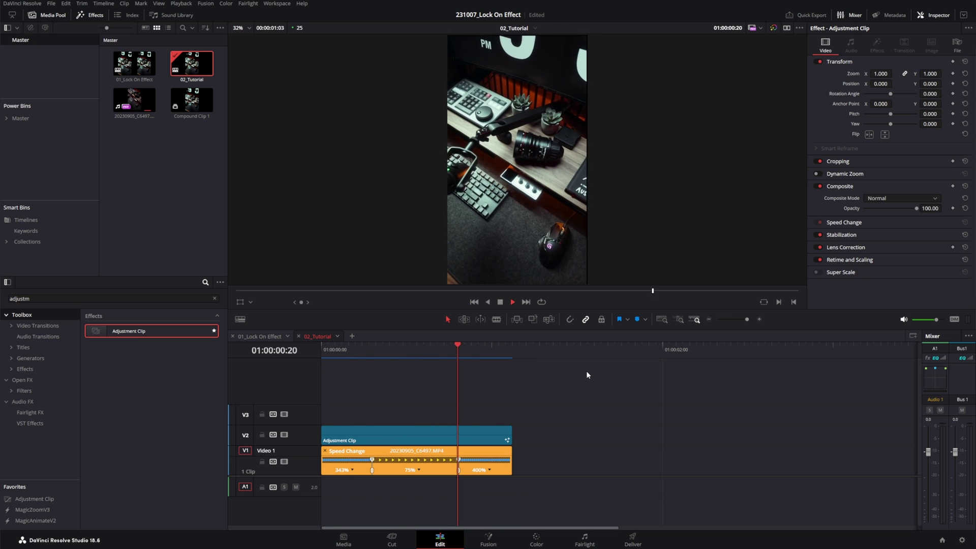
key(Home)
key(space)
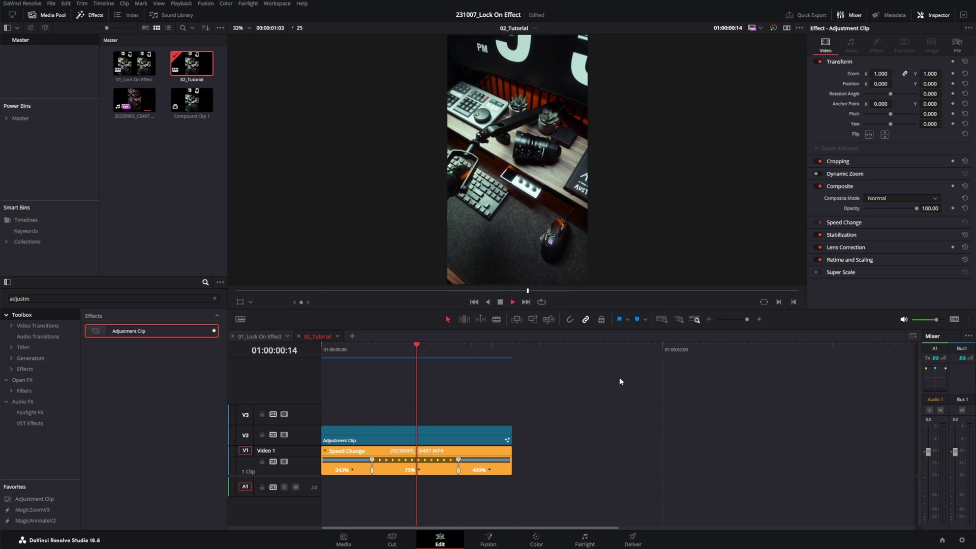
mouse_move(327, 354)
mouse_down()
mouse_move(351, 352)
mouse_move(334, 355)
mouse_move(342, 354)
mouse_up()
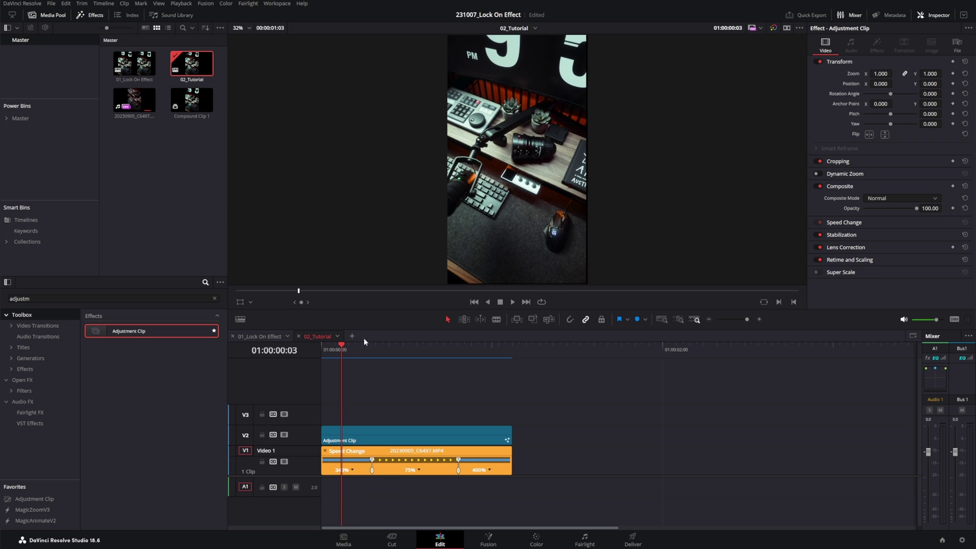
scroll(582, 235, up, 4)
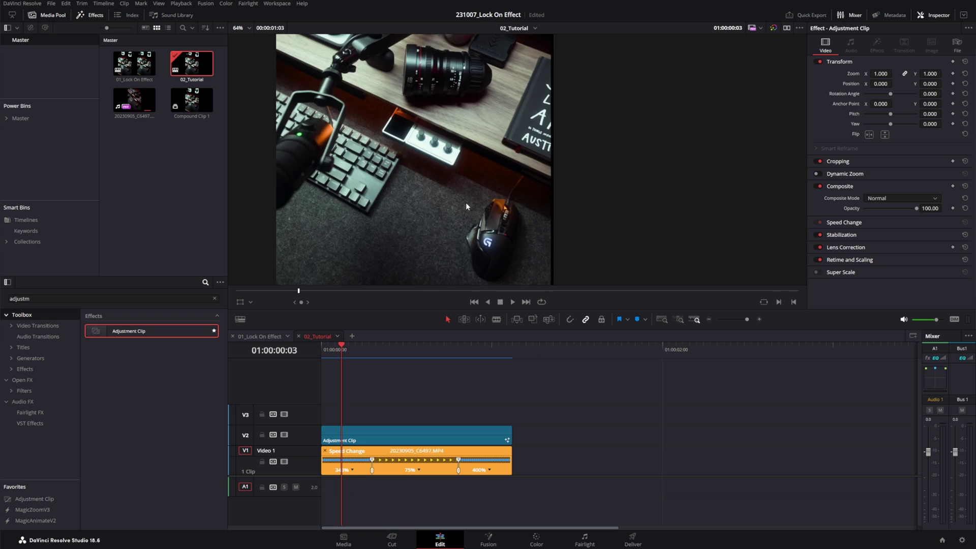
scroll(466, 202, down, 4)
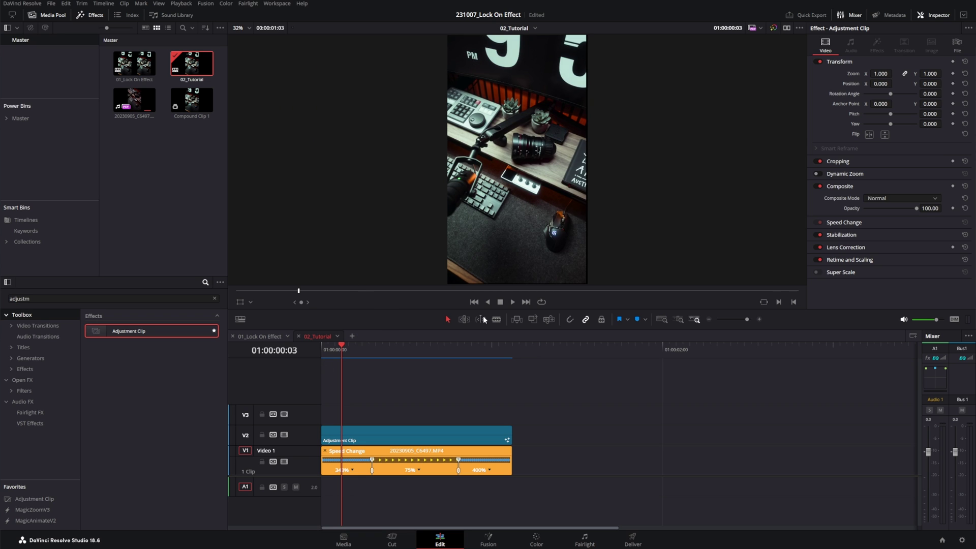
click(479, 472)
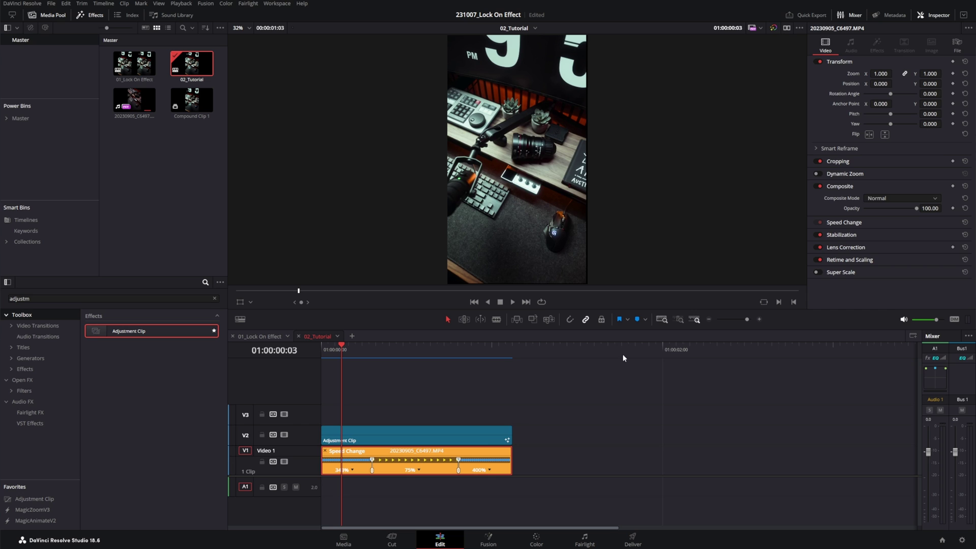
Step: Return to the Fusion page and scrub the clip to check the remaining shake
click(487, 539)
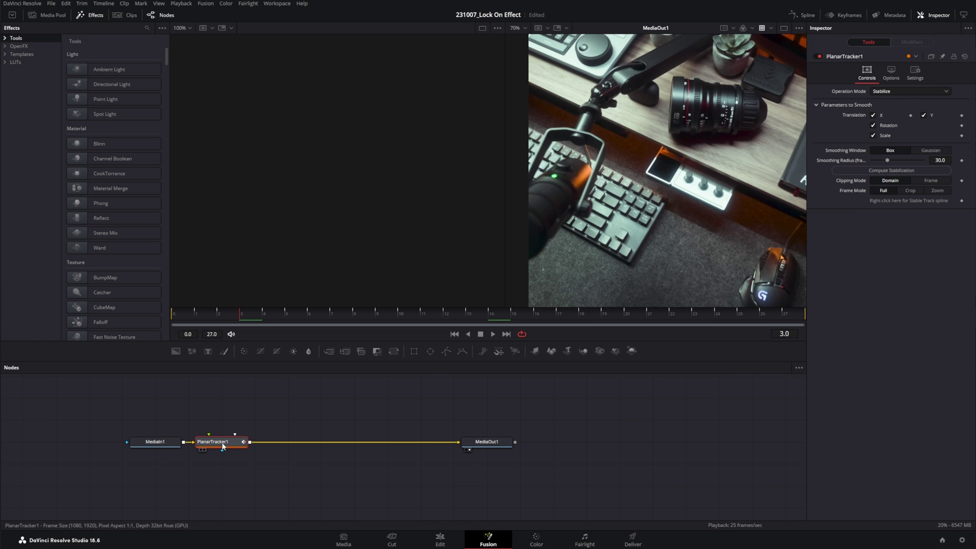
key(shift+space)
text(transform)
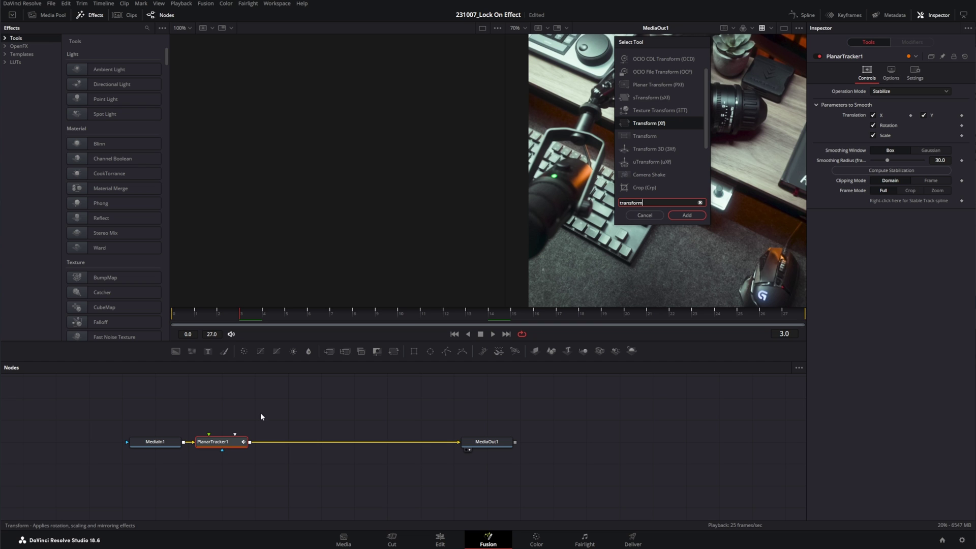
key(Escape)
scroll(579, 230, down, 3)
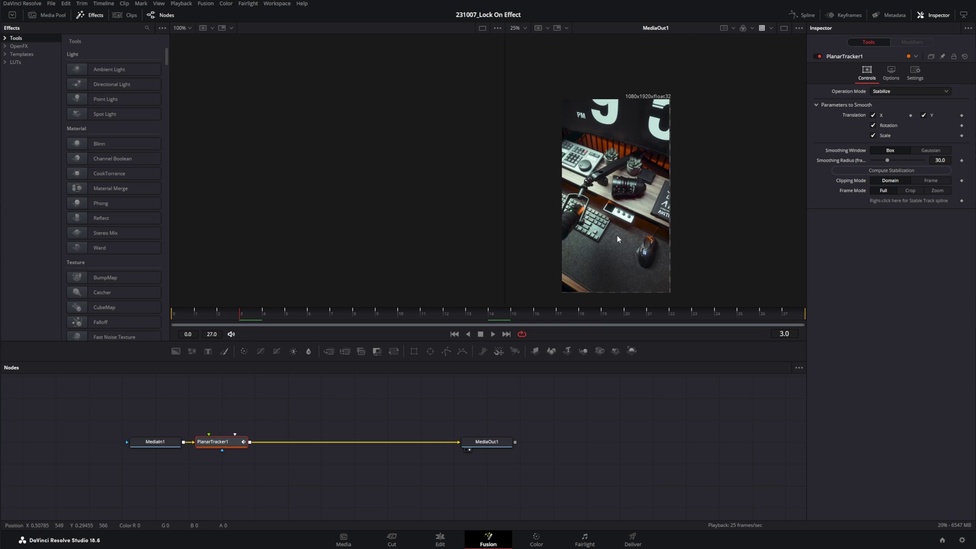
scroll(611, 212, up, 1)
mouse_move(255, 315)
mouse_down()
mouse_move(790, 312)
mouse_move(218, 311)
mouse_move(246, 310)
mouse_up()
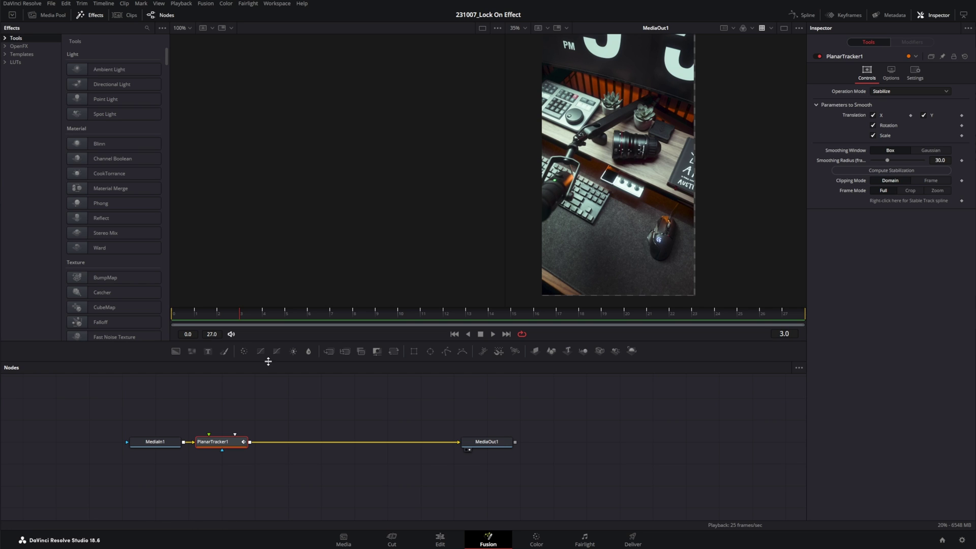
Step: Compute stabilization for frames 0–27, confirm it, and set Frame Mode to Crop
click(936, 169)
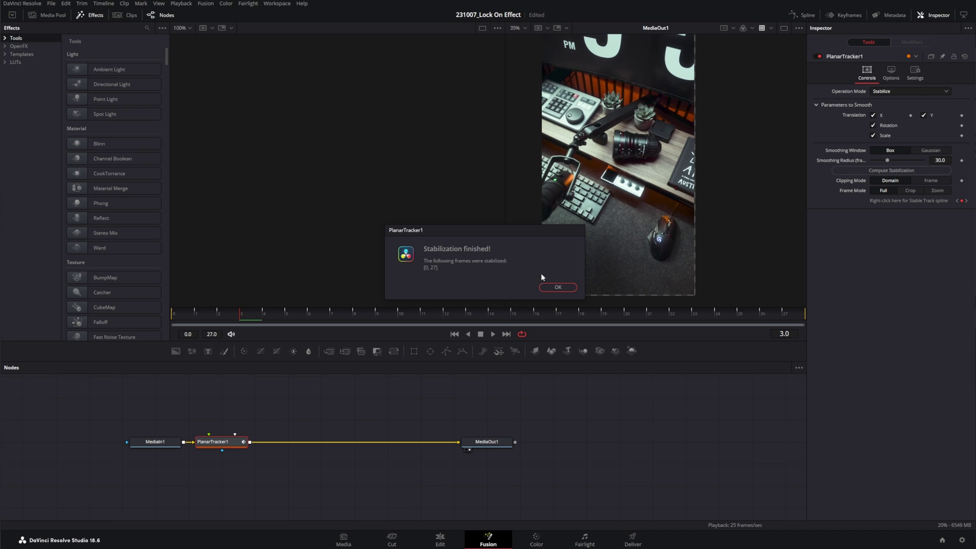
click(557, 287)
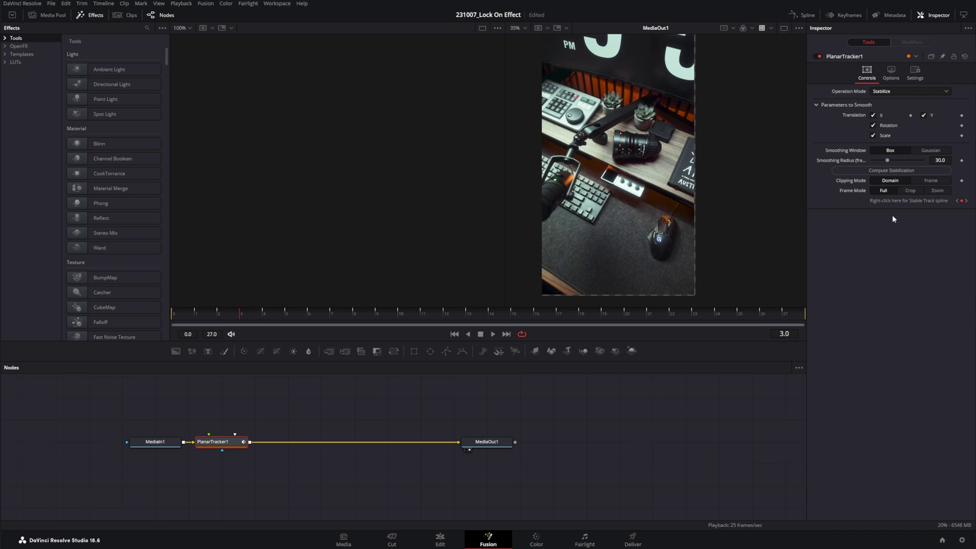
click(908, 190)
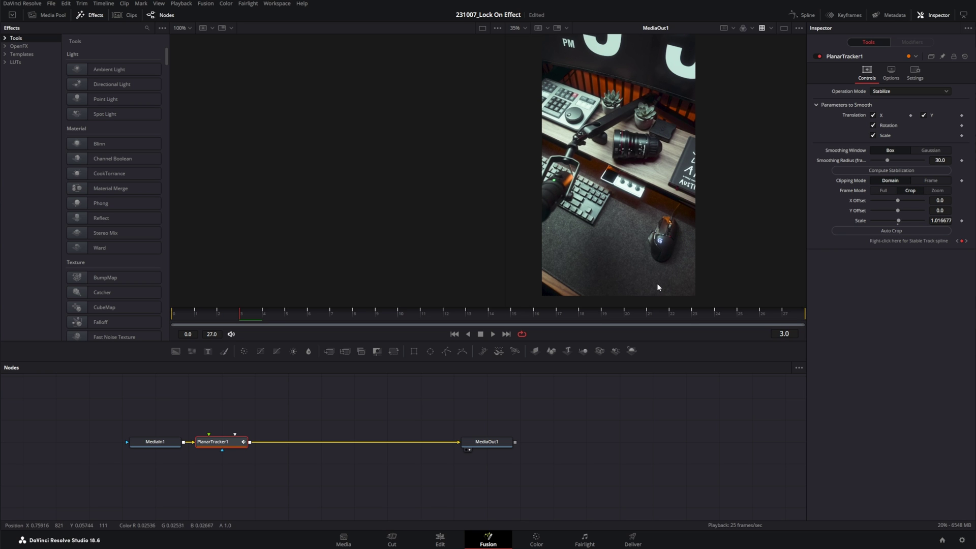
Step: Go back to the Edit page and play the stabilized timeline from the start
click(440, 540)
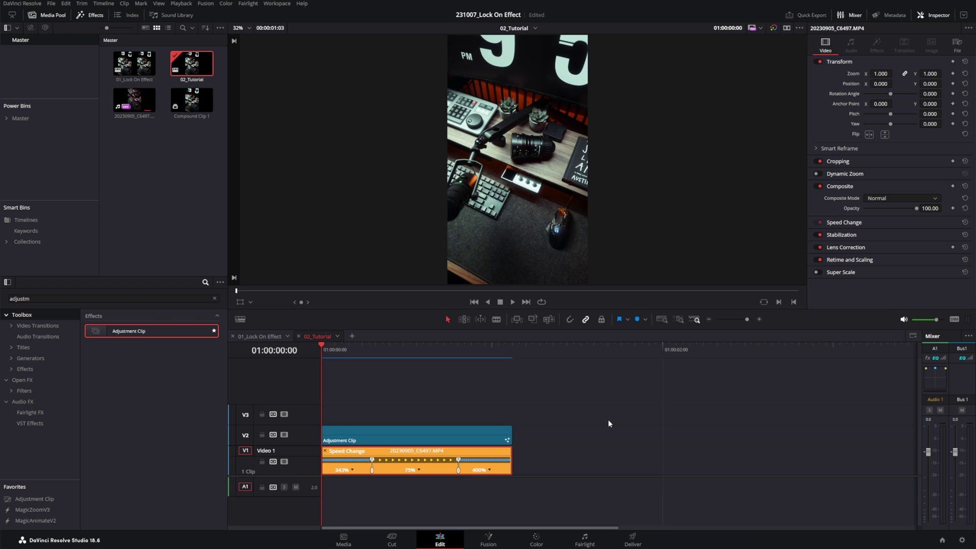
key(space)
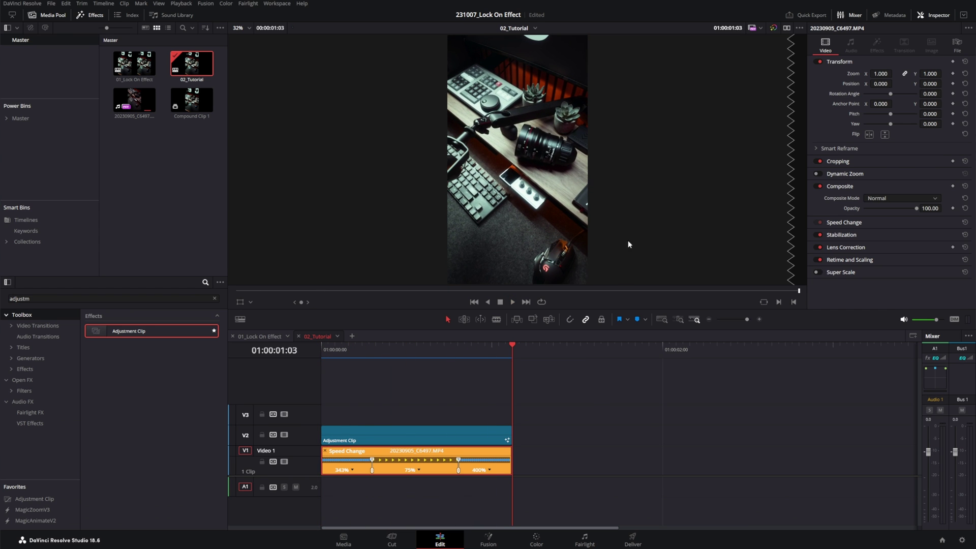
key(Home)
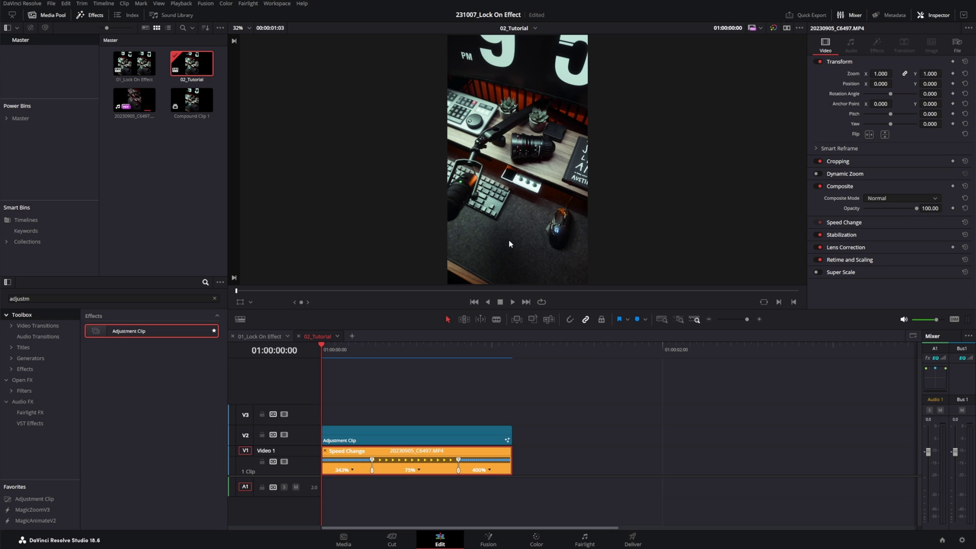
key(space)
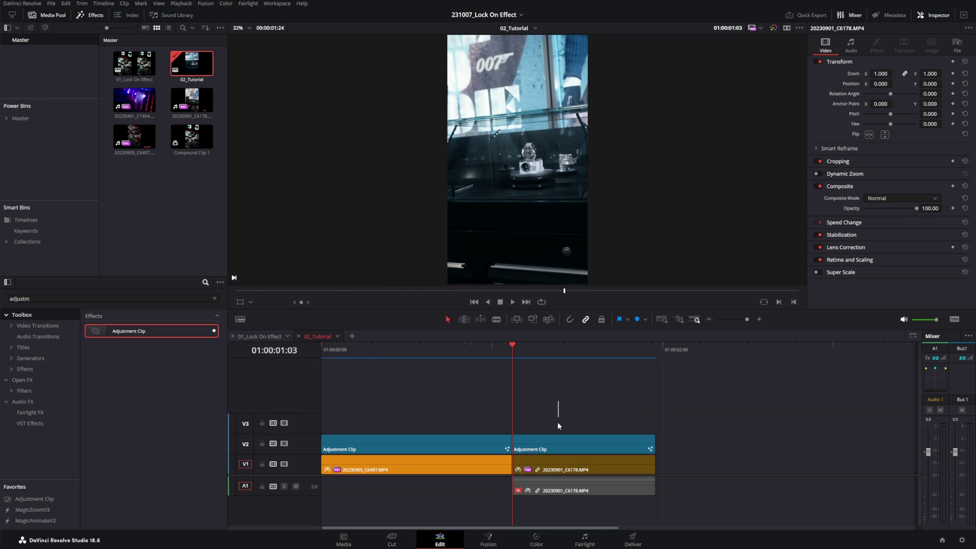
Step: Disable the second adjustment clip and replay the watch section to compare with and without it
click(553, 442)
key(d)
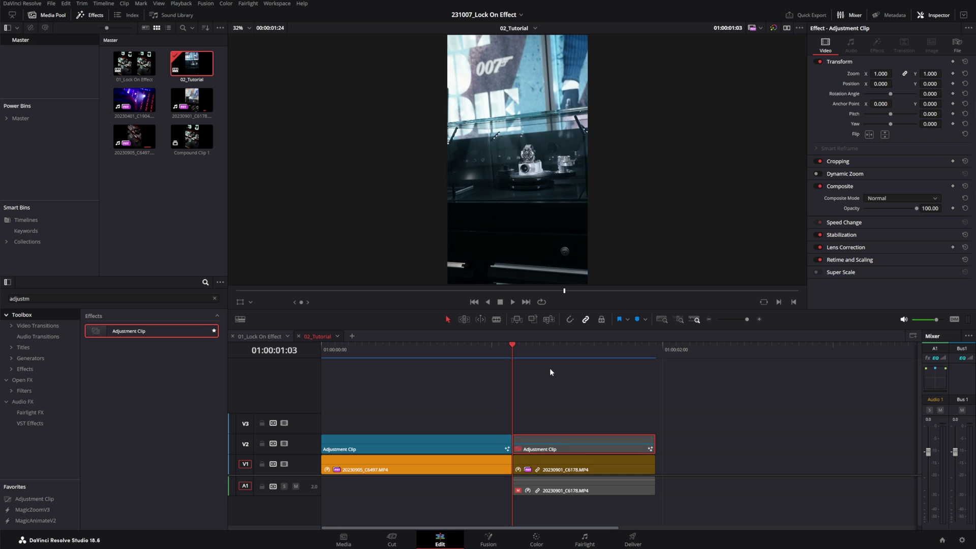
key(space)
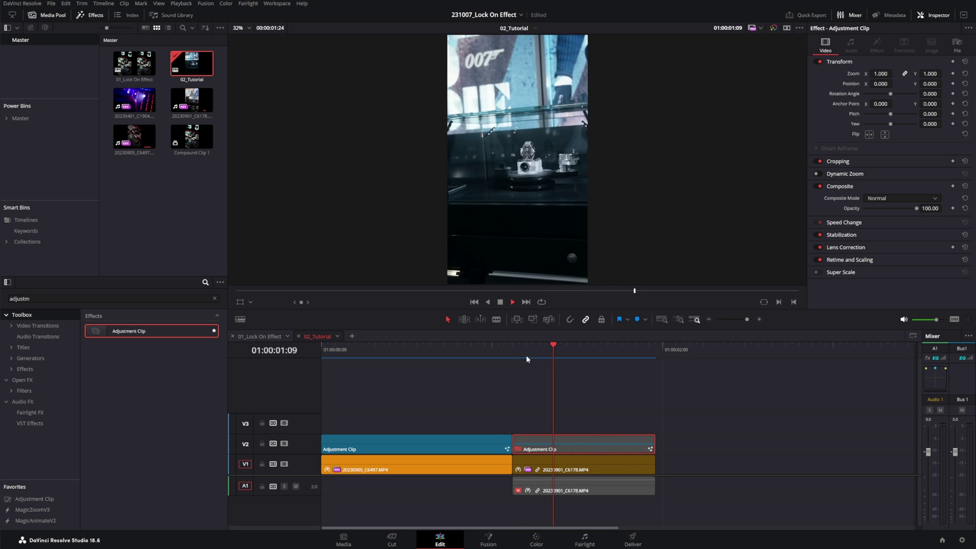
click(512, 346)
click(512, 350)
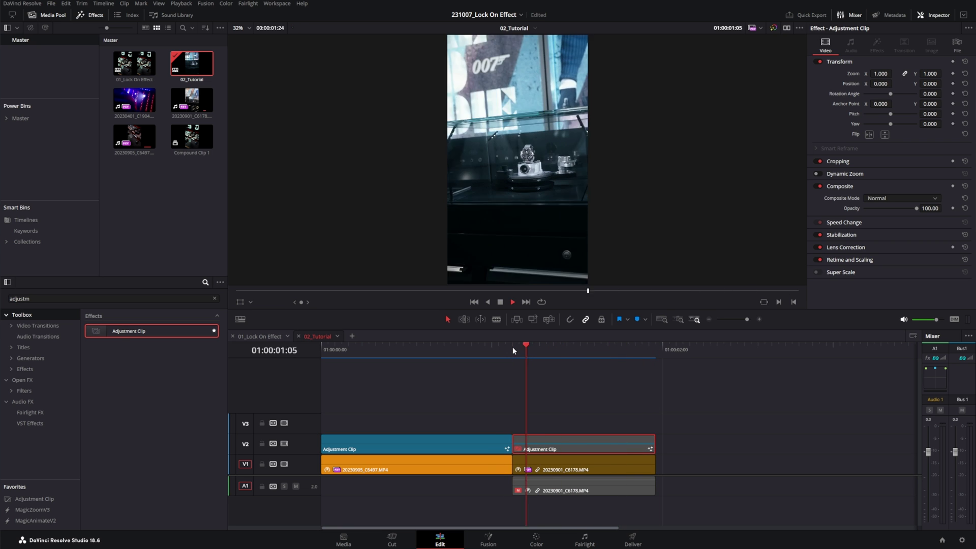
click(513, 350)
key(space)
key(space)
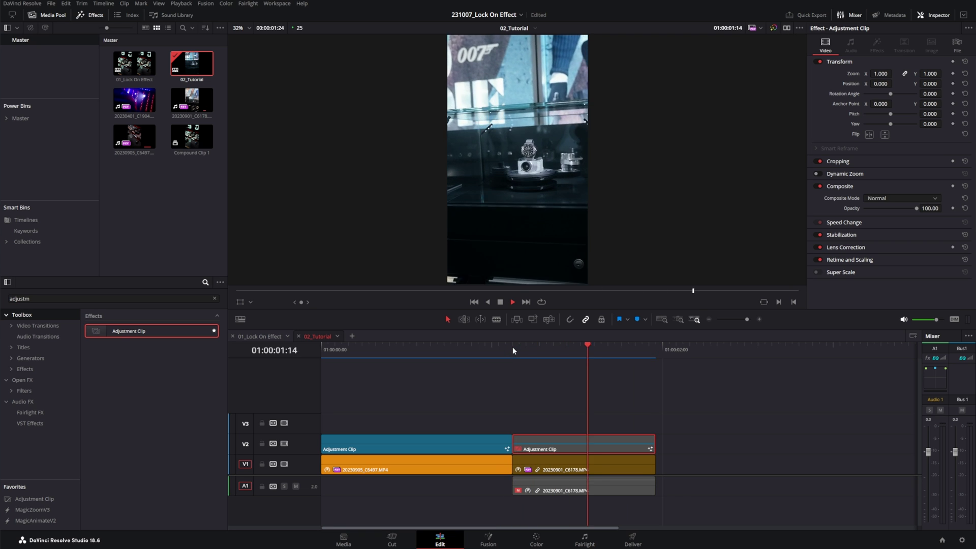
click(512, 350)
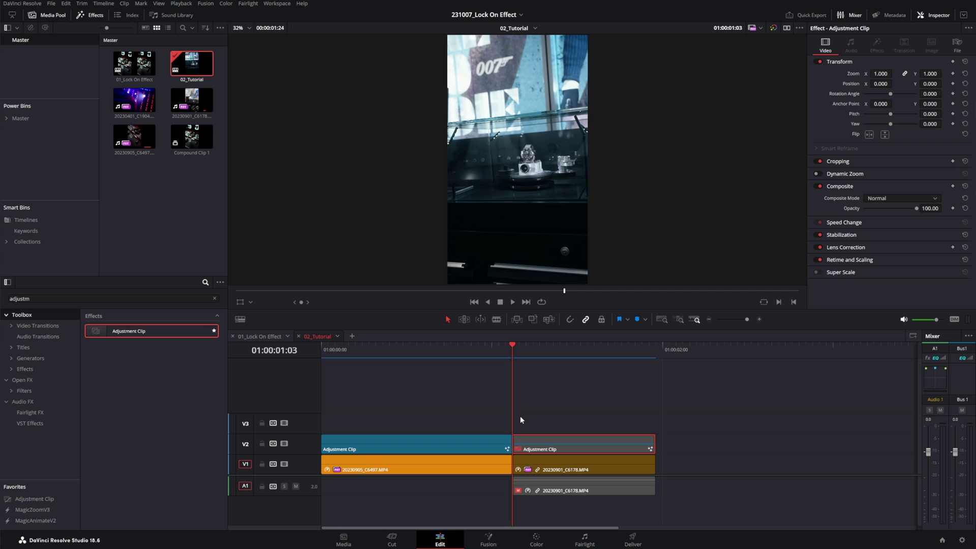
key(space)
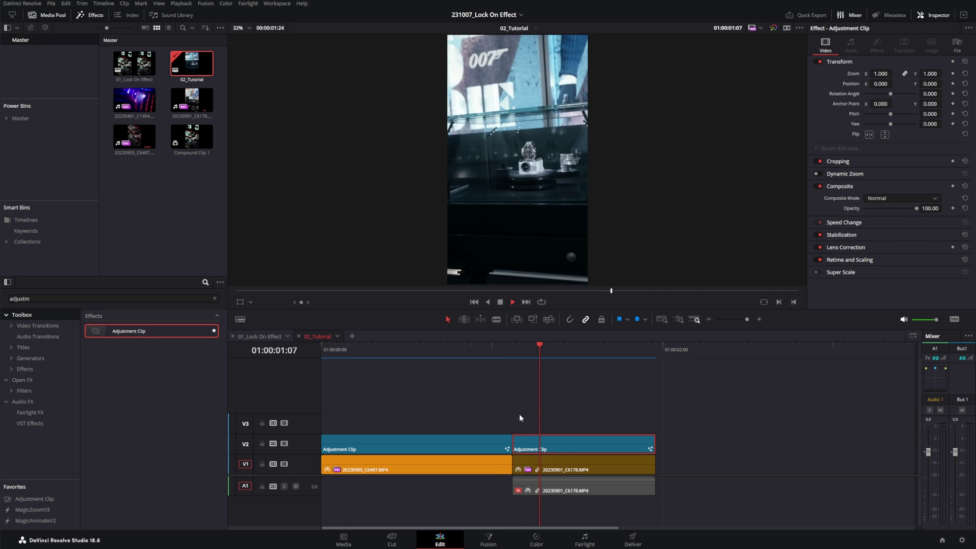
click(513, 350)
key(space)
click(513, 350)
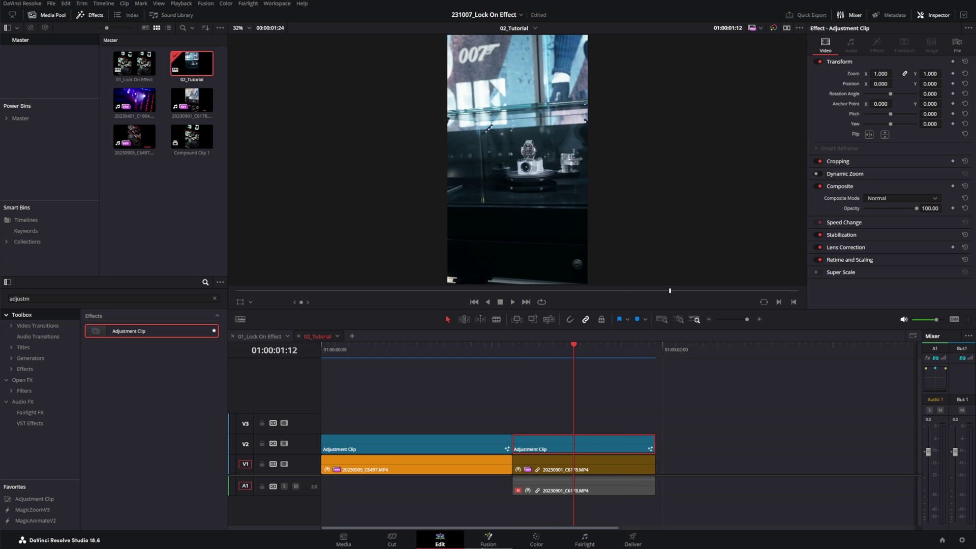
Step: In Fusion, set PlanarTracker1's Operation Mode to Track and jump to reference frame 16
click(488, 539)
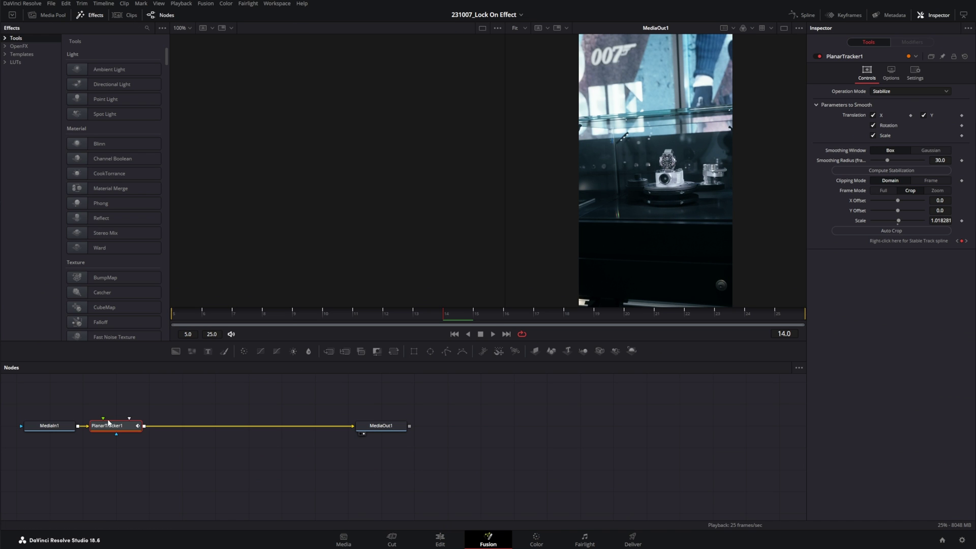
click(888, 92)
click(886, 103)
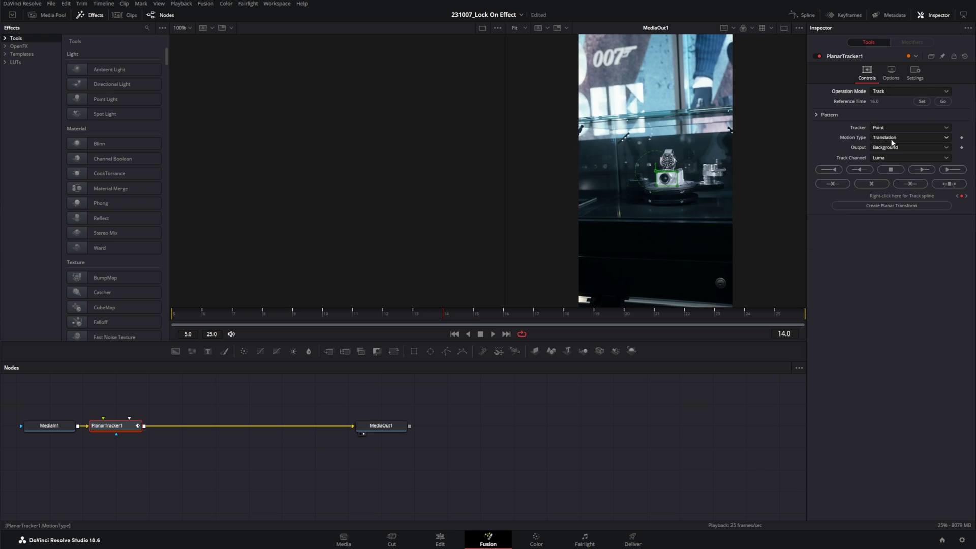
click(941, 103)
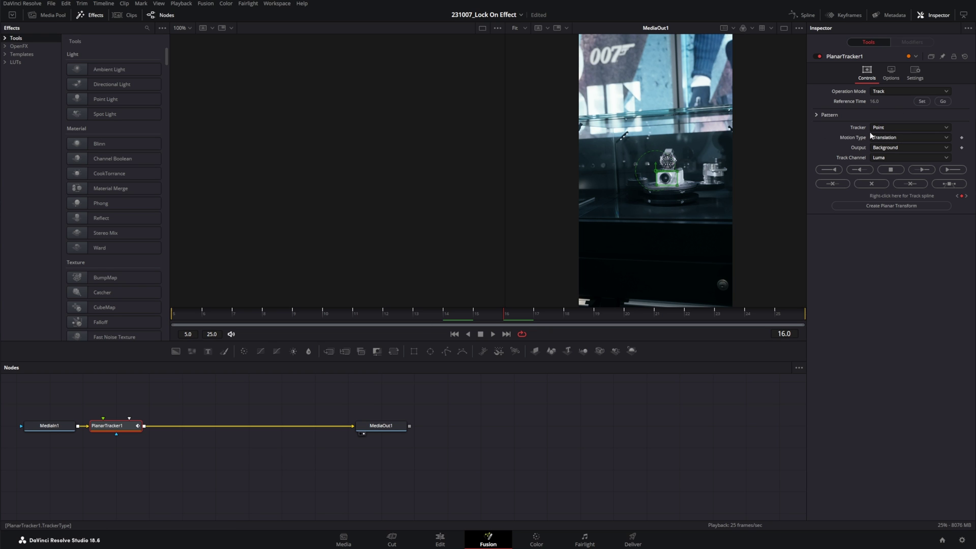
scroll(645, 173, up, 2)
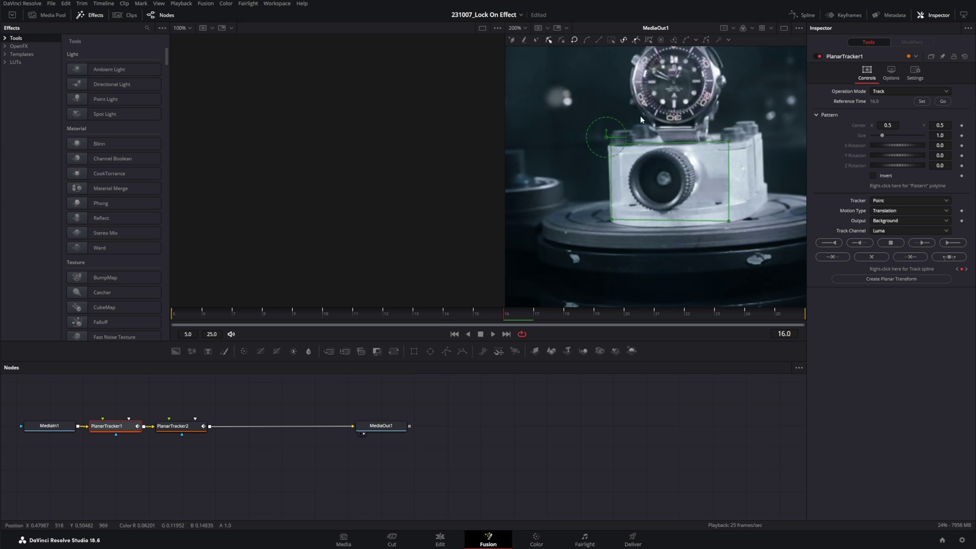
scroll(590, 255, down, 2)
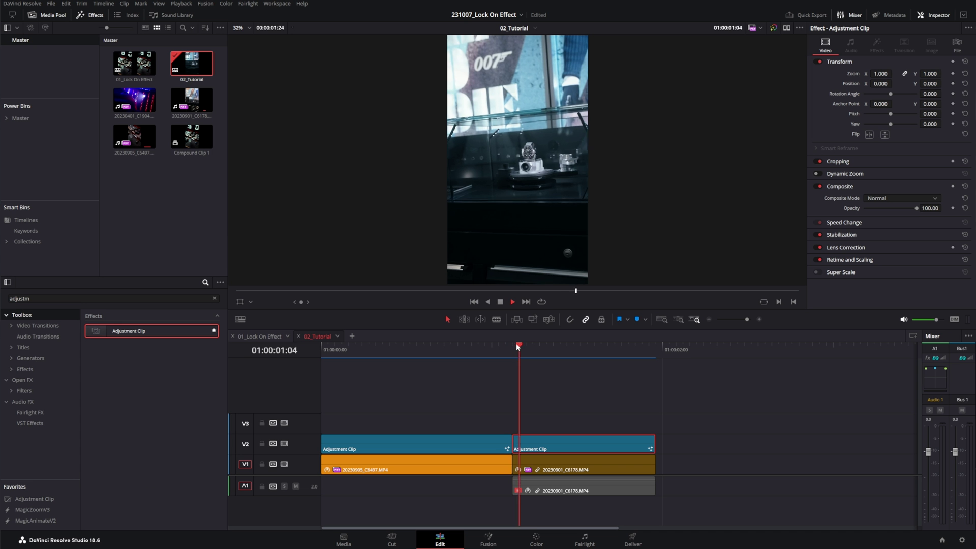
key(space)
click(516, 343)
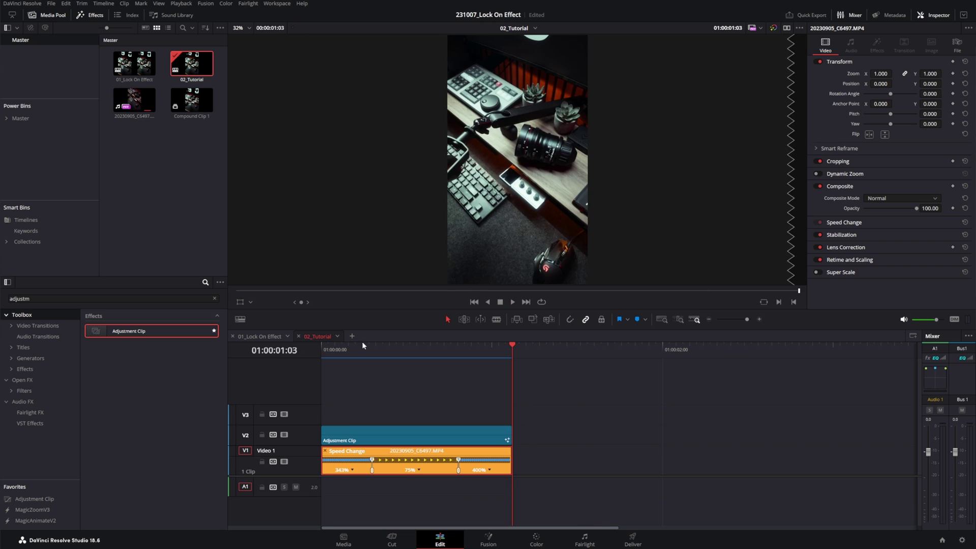
key(Home)
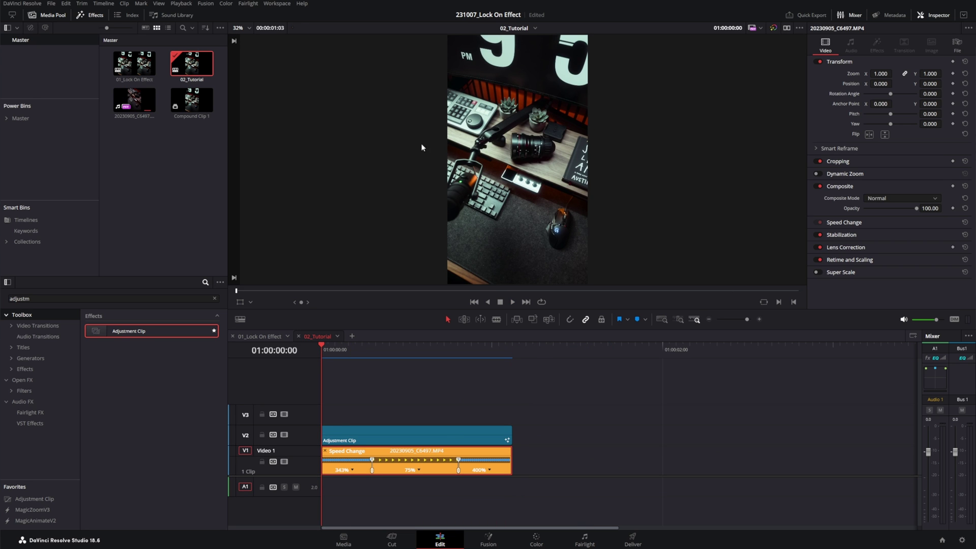